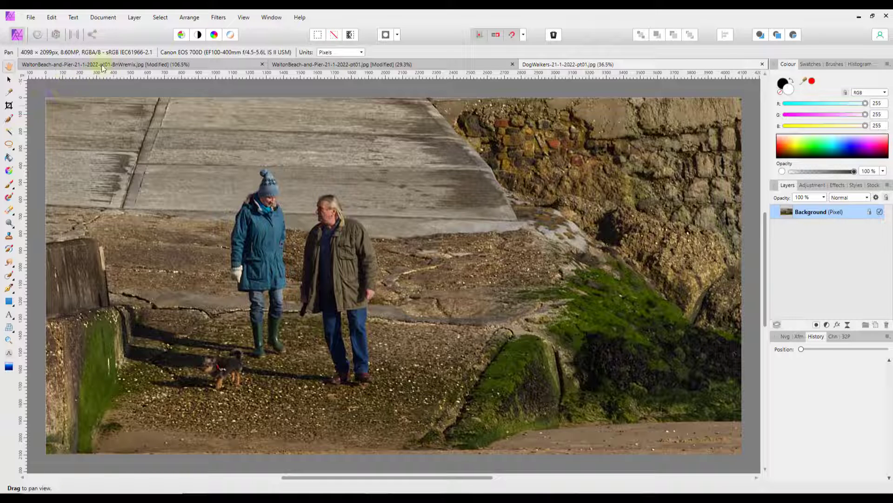
Put the DogWalkers photo into Tone Mapping and show the Extreme presets.
click(74, 34)
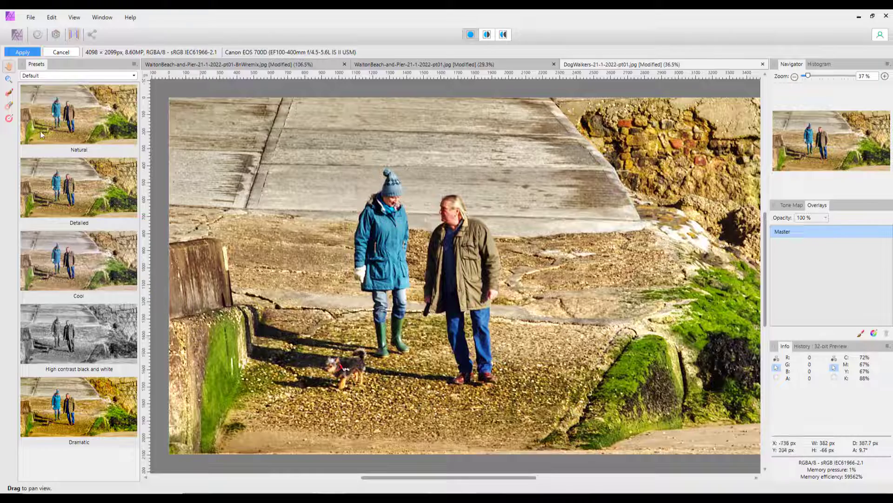
click(135, 76)
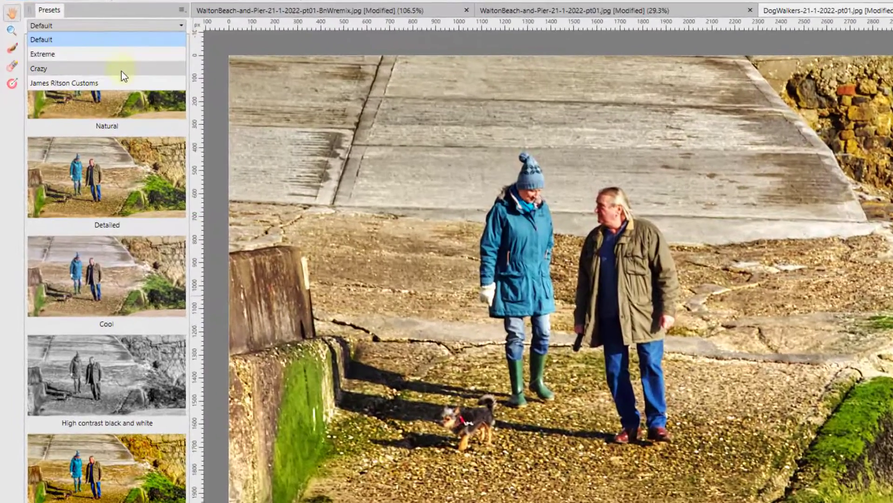
click(99, 56)
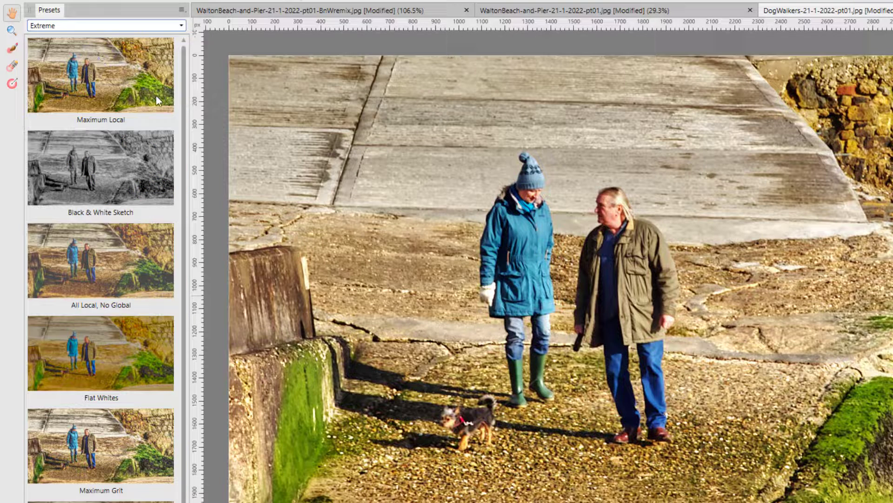
Switch the preset list to Crazy, then back to Default.
click(180, 27)
click(66, 69)
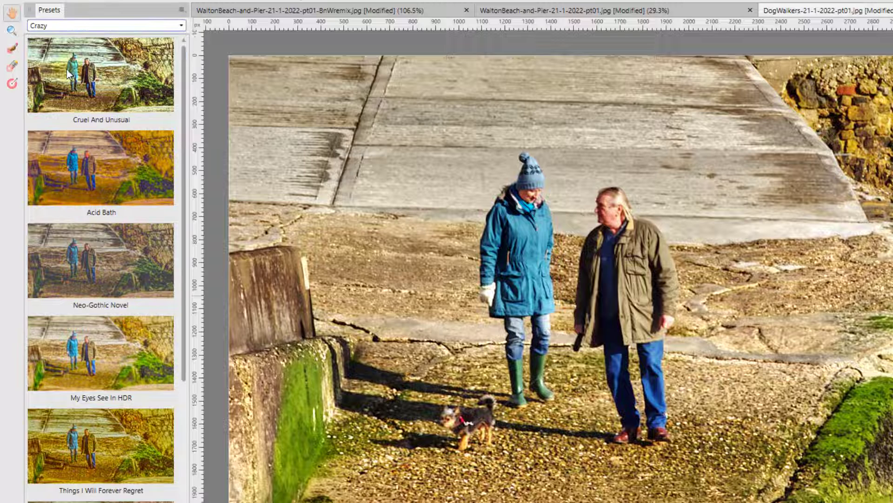
click(181, 26)
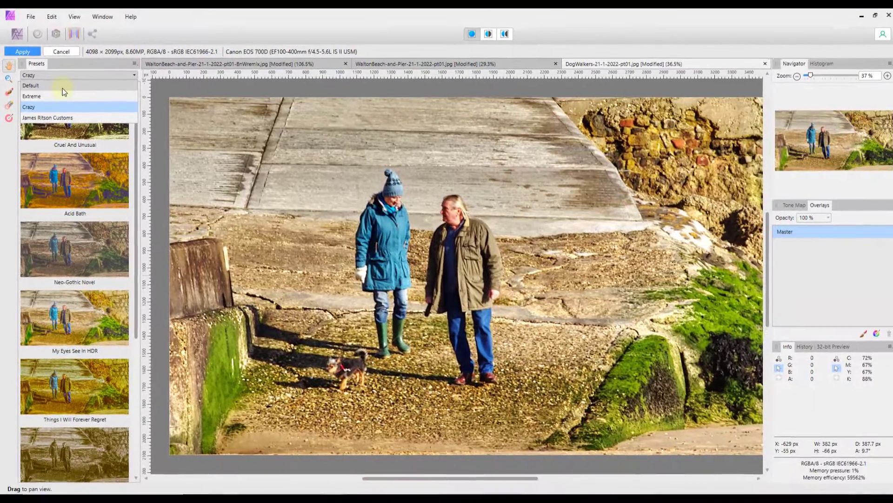
click(84, 41)
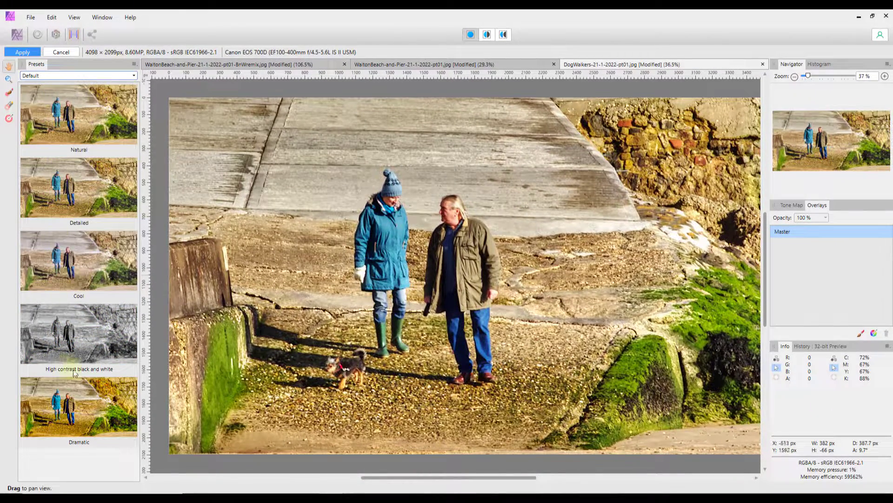
Preview the High contrast black and white preset, then apply the Natural preset.
click(73, 344)
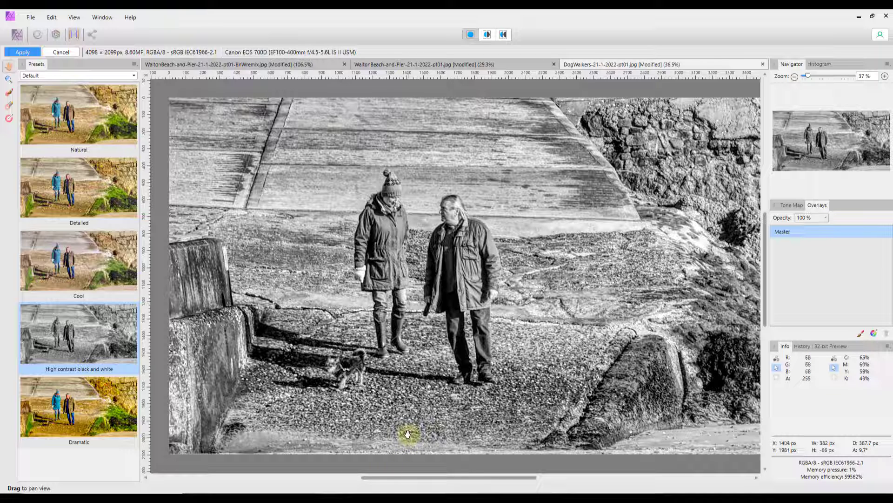
scroll(407, 433, down, 2)
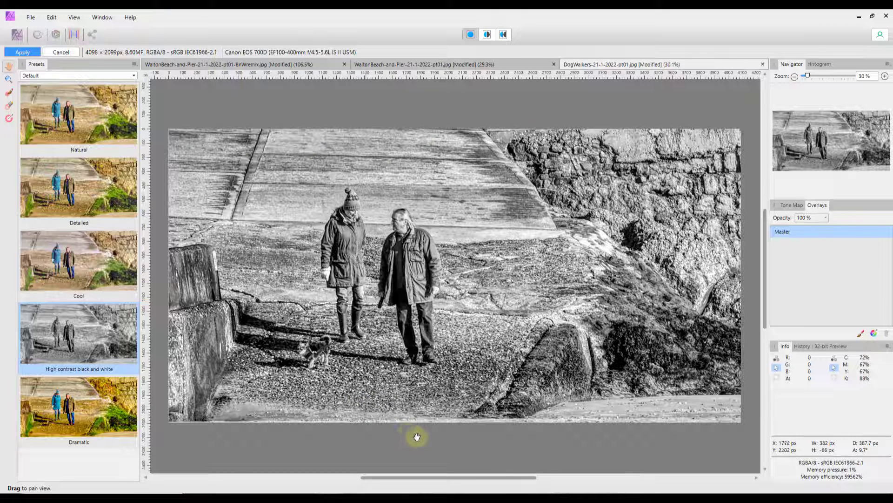
click(100, 128)
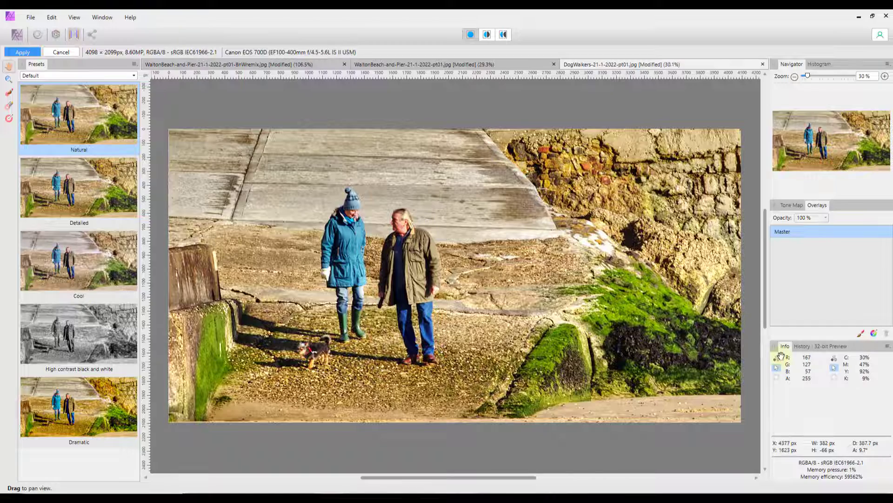
Review the Tone Map settings: 100% Tone Compression, with exposure and enhance values at 0.
click(793, 205)
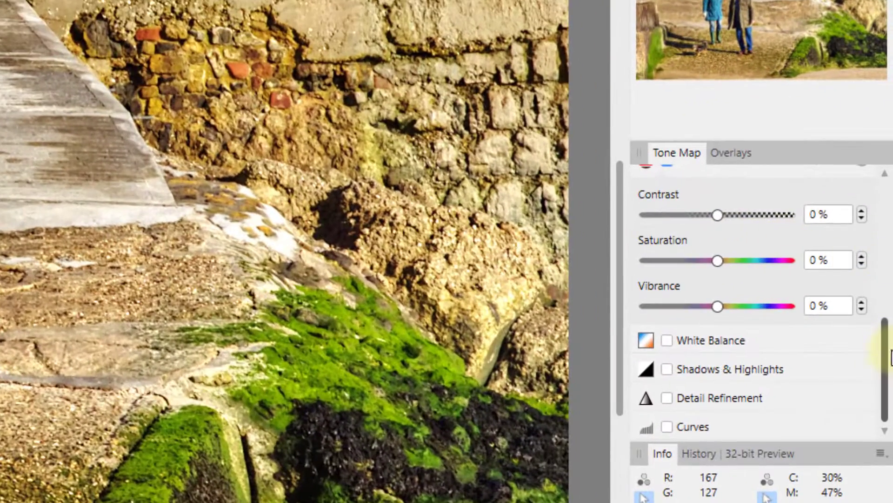
drag(890, 357, 890, 239)
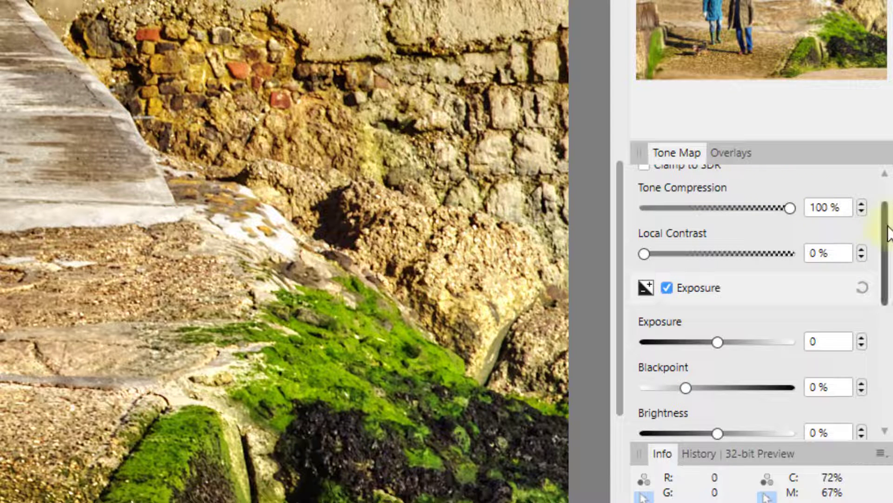
drag(886, 213, 889, 190)
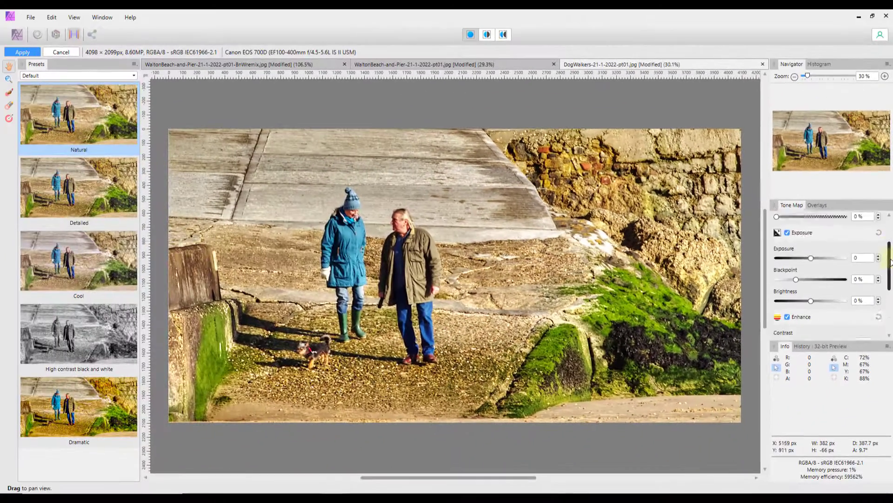
drag(884, 223, 887, 341)
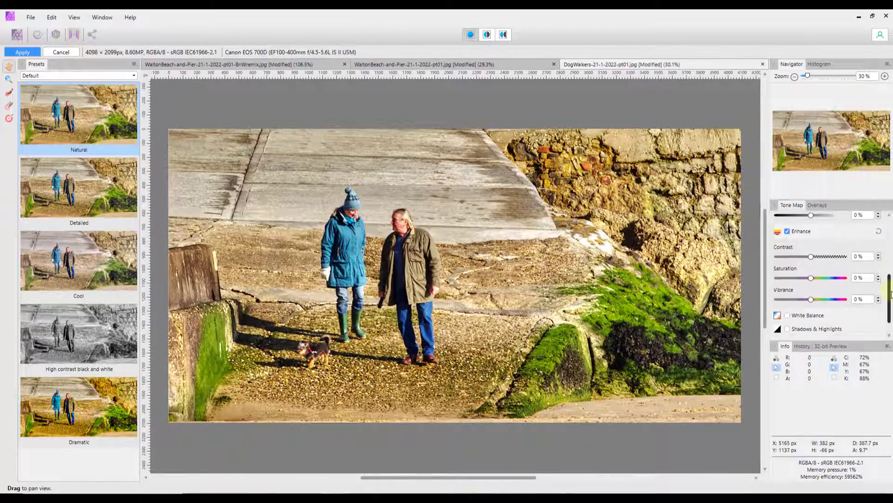
drag(891, 293, 891, 301)
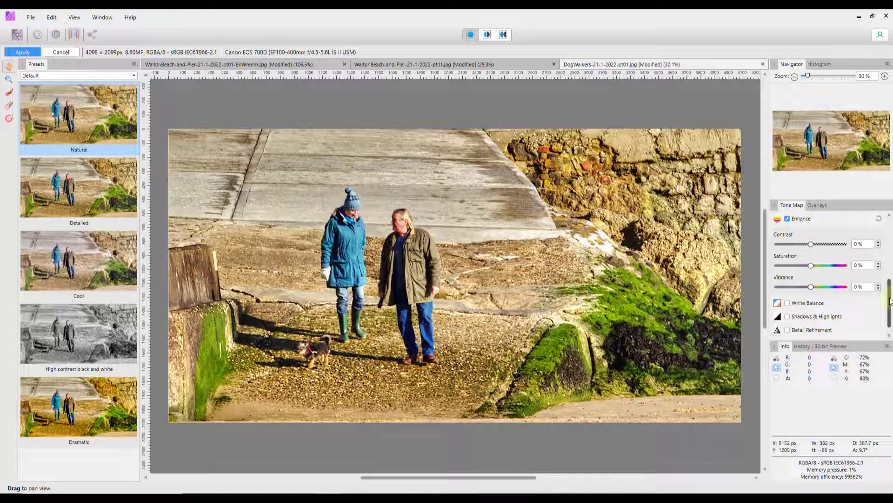
drag(891, 301, 890, 272)
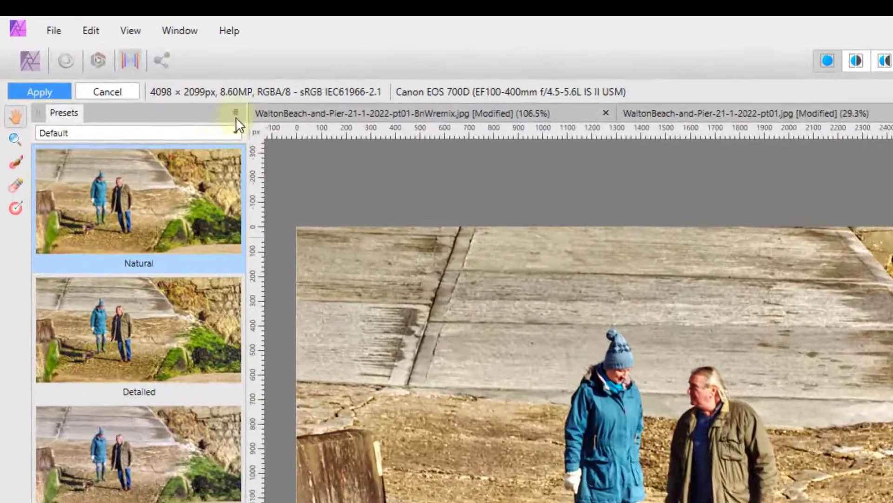
Check the Presets menu options (Add Preset, Import Presets…) and dismiss it without choosing.
click(236, 113)
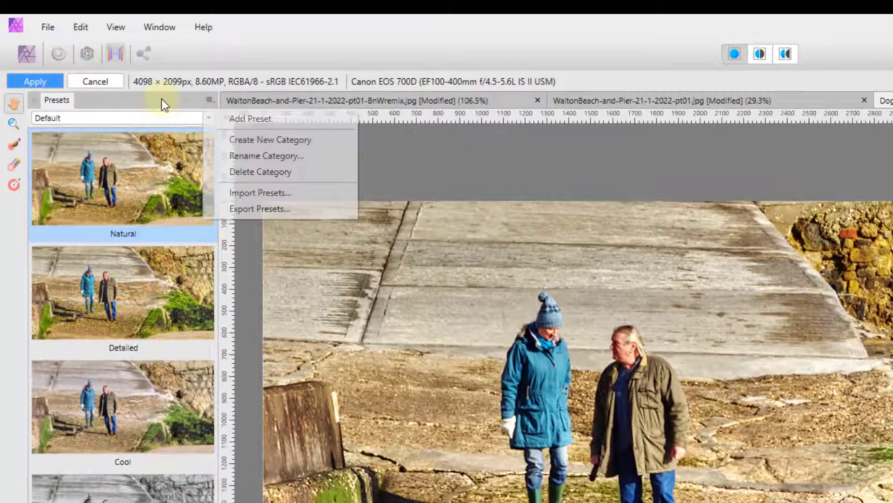
key(Escape)
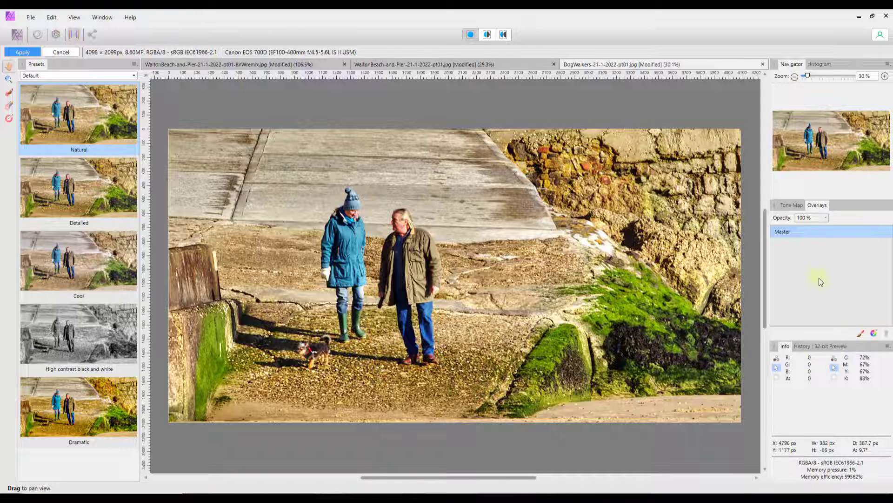
Add an Edge Aware brush overlay and paint it over the stone wall, rocks and mossy ground.
click(861, 333)
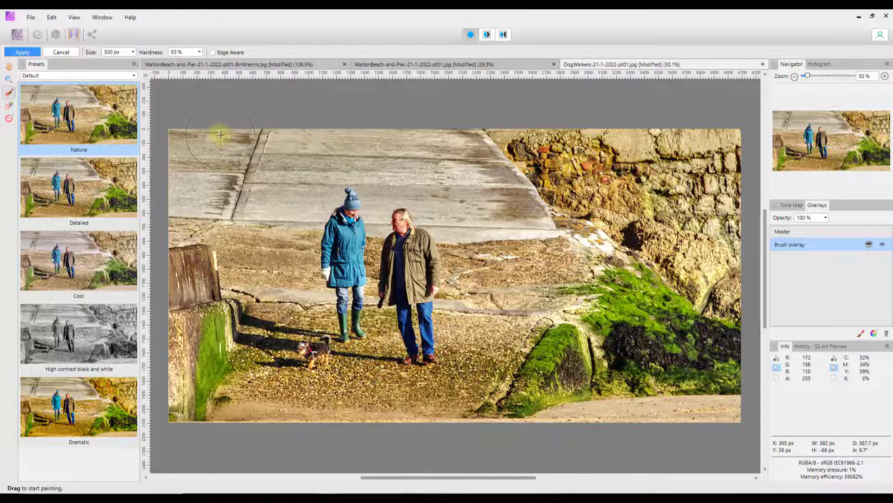
click(213, 53)
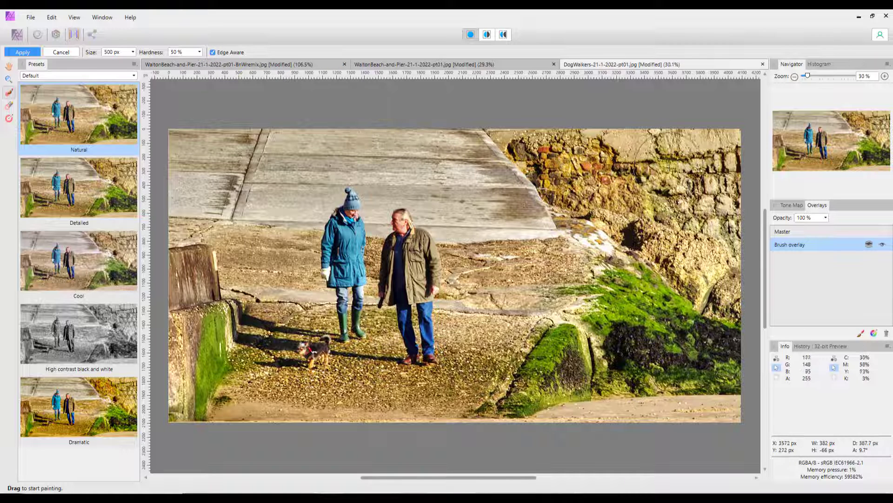
mouse_move(649, 154)
mouse_down()
mouse_move(698, 163)
mouse_move(689, 165)
mouse_up()
mouse_move(631, 239)
mouse_down()
mouse_move(678, 245)
mouse_move(629, 266)
mouse_move(610, 300)
mouse_up()
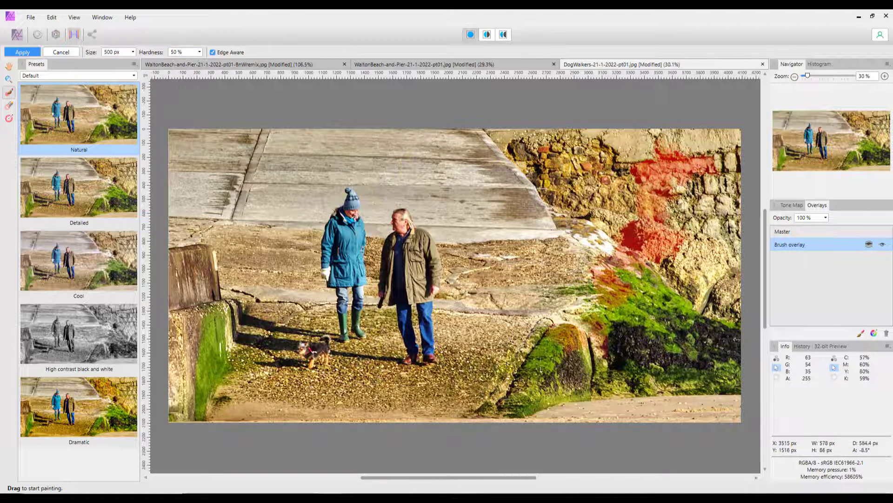
mouse_move(573, 363)
mouse_down()
mouse_move(679, 316)
mouse_move(689, 358)
mouse_move(707, 325)
mouse_move(714, 260)
mouse_up()
mouse_move(531, 137)
mouse_down()
mouse_move(498, 134)
mouse_move(528, 124)
mouse_up()
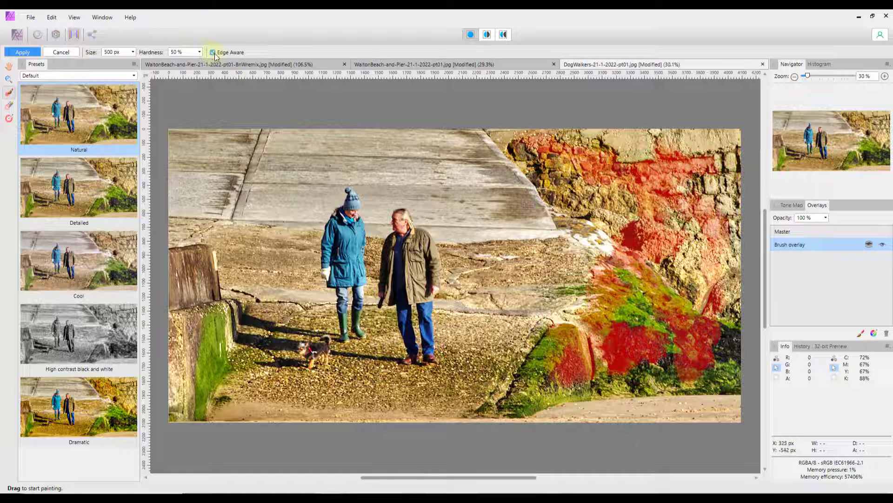
mouse_move(665, 167)
mouse_down()
mouse_move(717, 153)
mouse_move(516, 142)
mouse_move(690, 167)
mouse_move(716, 219)
mouse_move(698, 279)
mouse_move(718, 382)
mouse_move(505, 135)
mouse_move(205, 145)
mouse_move(191, 186)
mouse_move(186, 382)
mouse_move(286, 391)
mouse_move(233, 354)
mouse_move(242, 223)
mouse_move(270, 325)
mouse_move(199, 306)
mouse_move(223, 228)
mouse_move(298, 214)
mouse_move(291, 256)
mouse_move(300, 272)
mouse_move(314, 157)
mouse_move(321, 189)
mouse_move(366, 157)
mouse_move(373, 195)
mouse_move(399, 178)
mouse_move(438, 205)
mouse_move(465, 261)
mouse_move(466, 321)
mouse_move(502, 224)
mouse_move(546, 234)
mouse_move(563, 308)
mouse_move(519, 370)
mouse_move(488, 385)
mouse_move(419, 389)
mouse_move(372, 354)
mouse_move(256, 400)
mouse_move(502, 210)
mouse_move(479, 297)
mouse_move(444, 149)
mouse_move(636, 171)
mouse_move(591, 243)
mouse_move(615, 296)
mouse_move(666, 331)
mouse_move(677, 382)
mouse_move(539, 389)
mouse_up()
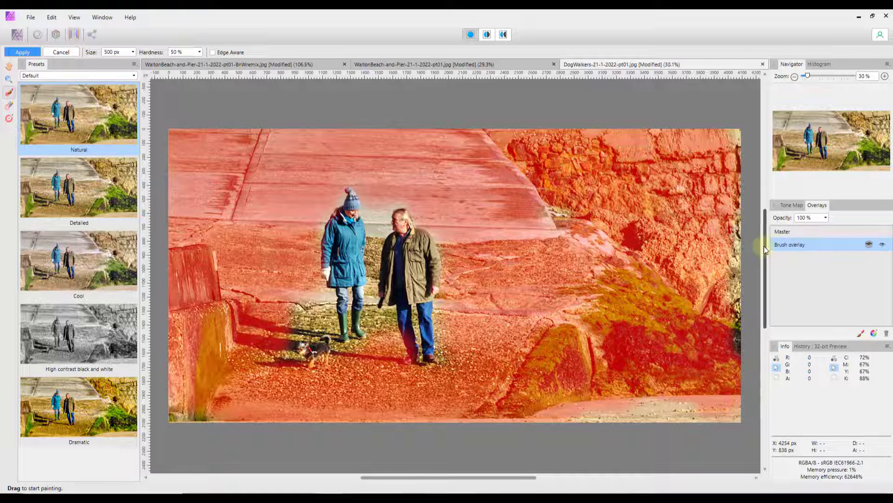
Extend the overlay to the top and left edges, then use a smaller brush between the walkers and near their boots.
drag(764, 247, 763, 276)
mouse_move(723, 305)
mouse_down()
mouse_move(698, 347)
mouse_move(548, 362)
mouse_move(723, 366)
mouse_move(710, 355)
mouse_move(766, 309)
mouse_move(736, 242)
mouse_move(730, 184)
mouse_move(751, 260)
mouse_move(769, 228)
mouse_up()
mouse_move(657, 151)
mouse_down()
mouse_move(256, 132)
mouse_move(177, 163)
mouse_move(190, 420)
mouse_move(361, 442)
mouse_move(471, 434)
mouse_move(502, 380)
mouse_move(459, 316)
mouse_up()
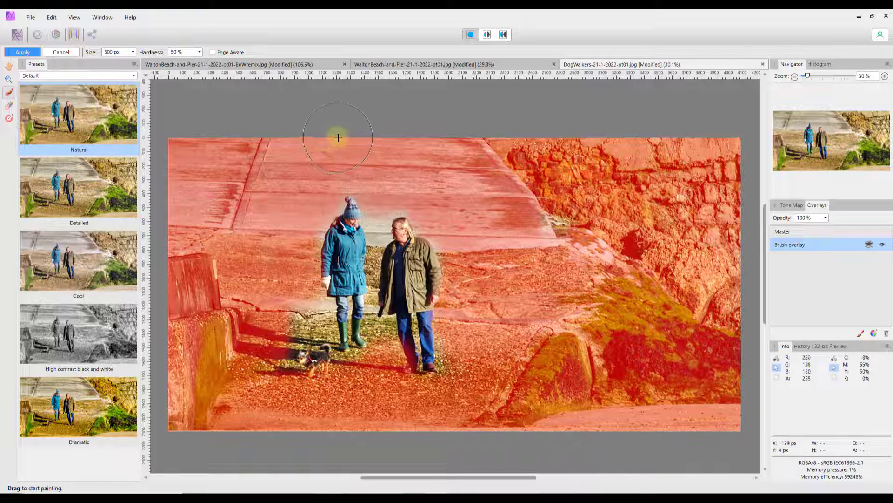
key(bracketleft)
key(bracketleft)
key(bracketleft)
key(bracketleft)
key(bracketleft)
key(bracketleft)
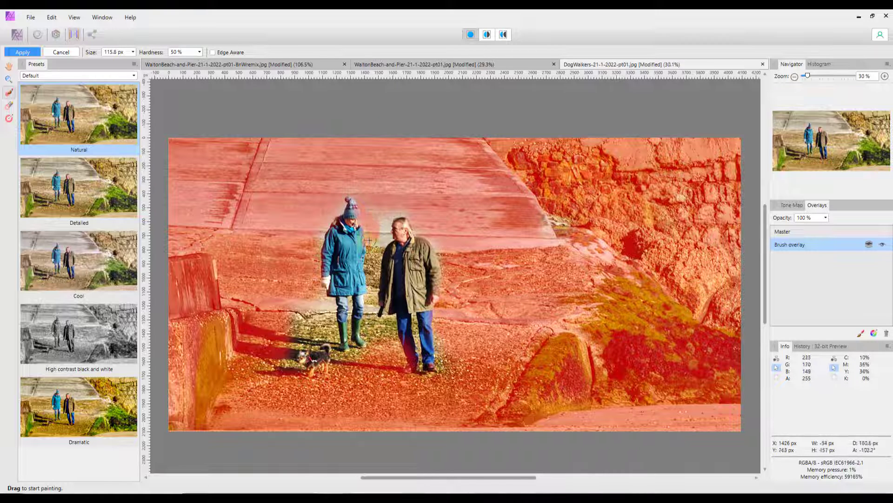
mouse_move(384, 230)
mouse_down()
mouse_move(370, 300)
mouse_move(369, 331)
mouse_move(382, 333)
mouse_move(377, 369)
mouse_move(350, 370)
mouse_move(330, 329)
mouse_move(304, 331)
mouse_up()
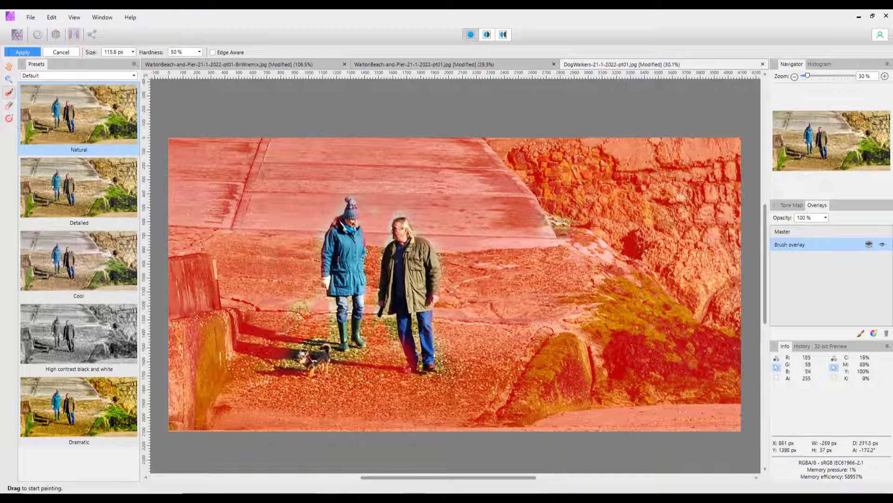
mouse_move(328, 329)
mouse_down()
mouse_move(305, 310)
mouse_move(270, 314)
mouse_move(231, 258)
mouse_move(208, 203)
mouse_move(183, 209)
mouse_move(164, 247)
mouse_move(185, 357)
mouse_move(221, 405)
mouse_up()
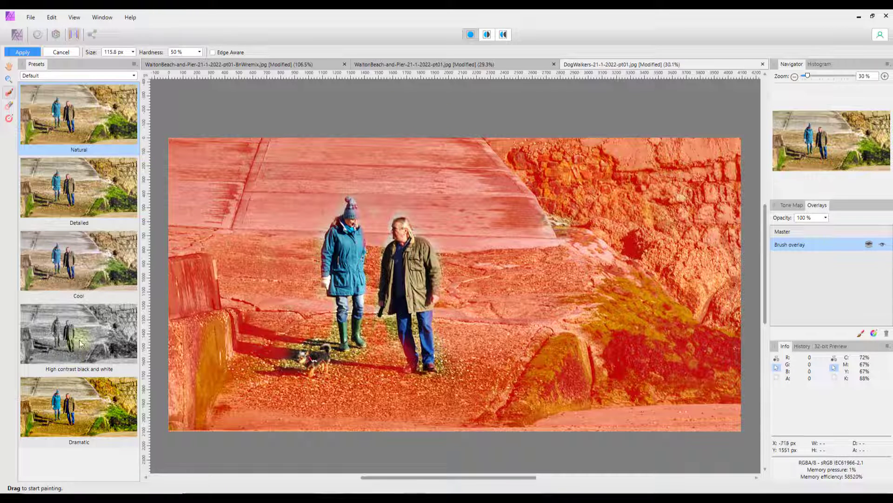
Apply High contrast black and white to the overlay and touch up around the rocks, dog, man and bottom-left corner.
click(54, 345)
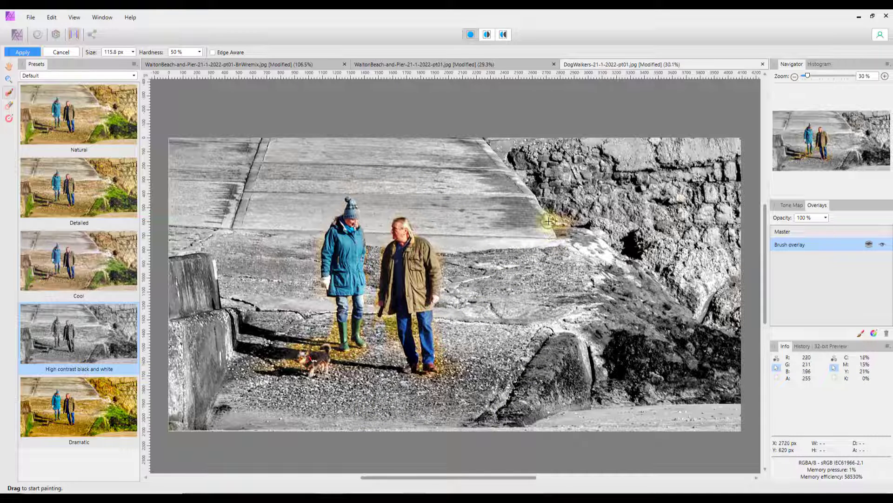
mouse_move(568, 223)
mouse_down()
mouse_move(546, 227)
mouse_move(562, 229)
mouse_move(555, 236)
mouse_move(584, 222)
mouse_move(578, 228)
mouse_move(602, 242)
mouse_move(551, 220)
mouse_move(562, 250)
mouse_move(628, 294)
mouse_move(693, 177)
mouse_up()
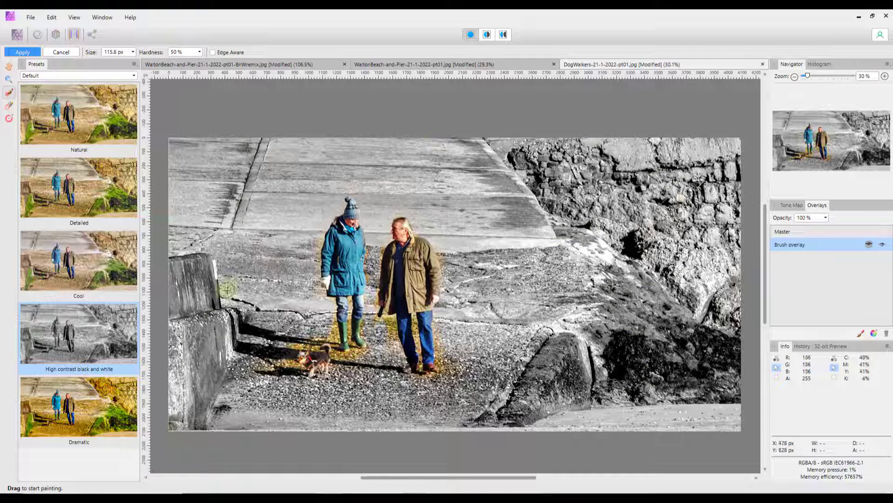
mouse_move(278, 361)
mouse_down()
mouse_move(294, 377)
mouse_move(280, 361)
mouse_move(255, 390)
mouse_move(265, 339)
mouse_move(283, 342)
mouse_move(295, 329)
mouse_move(289, 347)
mouse_move(335, 335)
mouse_up()
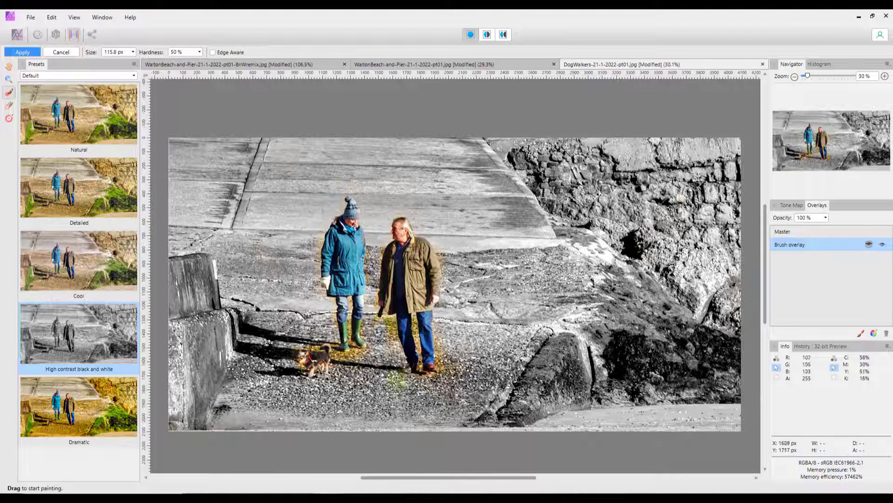
mouse_move(390, 335)
mouse_down()
mouse_move(392, 386)
mouse_move(411, 400)
mouse_move(445, 381)
mouse_move(447, 353)
mouse_up()
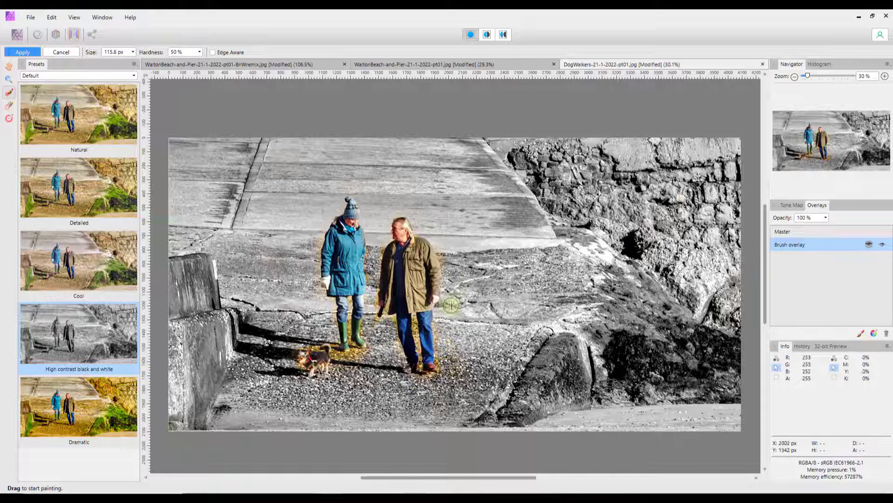
drag(421, 225, 386, 193)
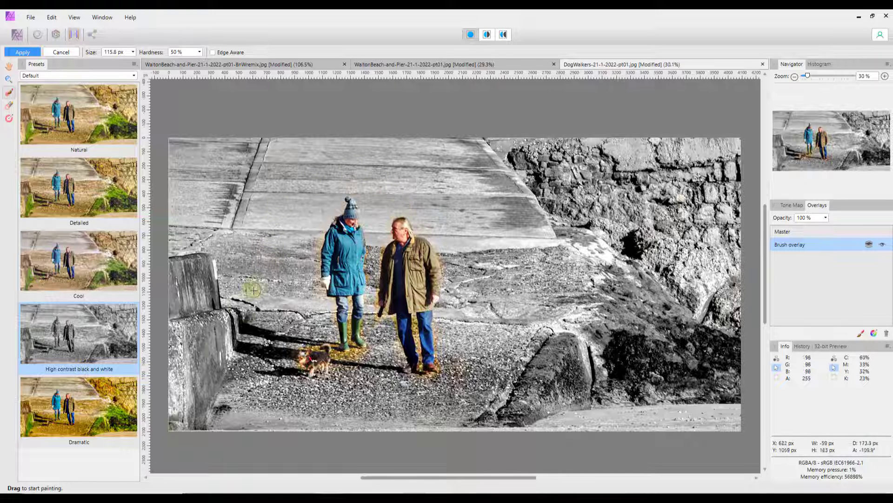
mouse_move(185, 412)
mouse_down()
mouse_move(178, 430)
mouse_move(196, 432)
mouse_move(269, 402)
mouse_up()
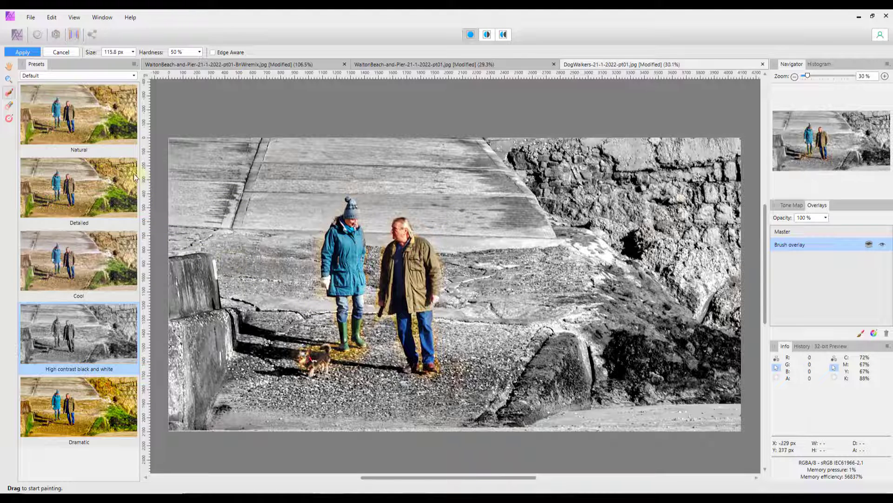
Cancel the DogWalkers tone map and switch to the WaltonBeach-and-Pier-21-1-2022-pt01 image.
click(67, 52)
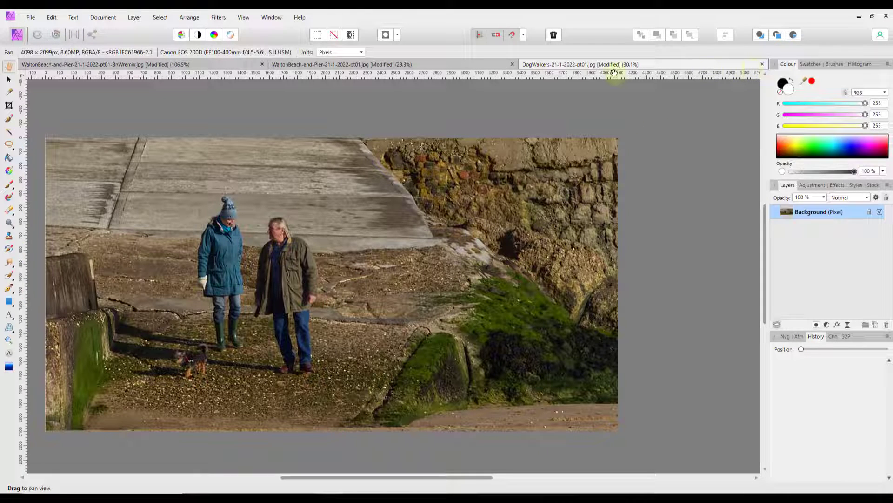
click(408, 65)
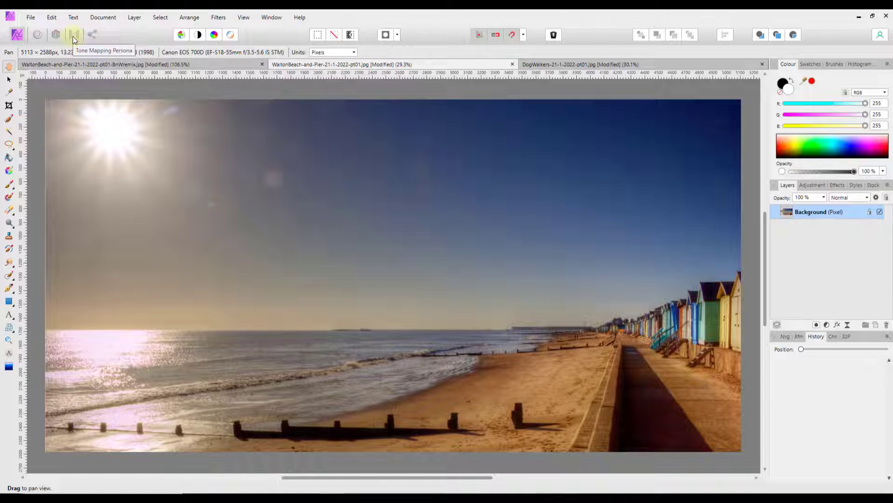
Bring the Walton Beach photo into Tone Mapping and zoom to fit with Ctrl+0.
click(72, 36)
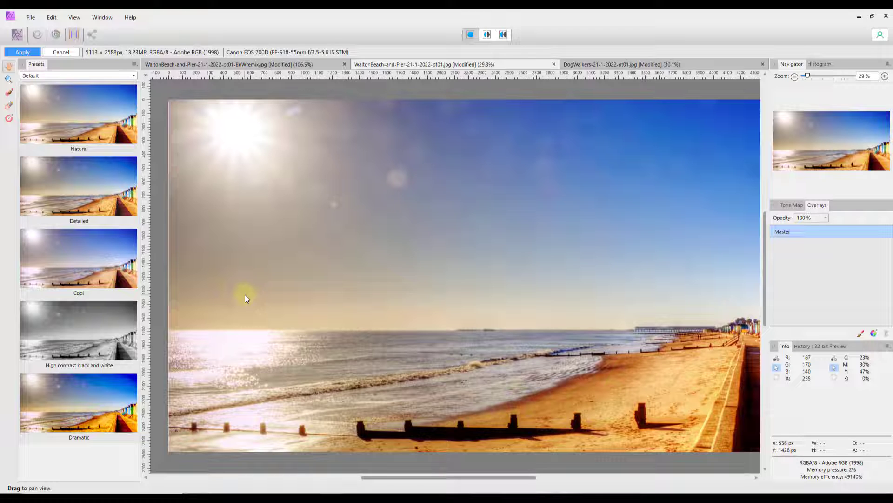
key(ctrl+0)
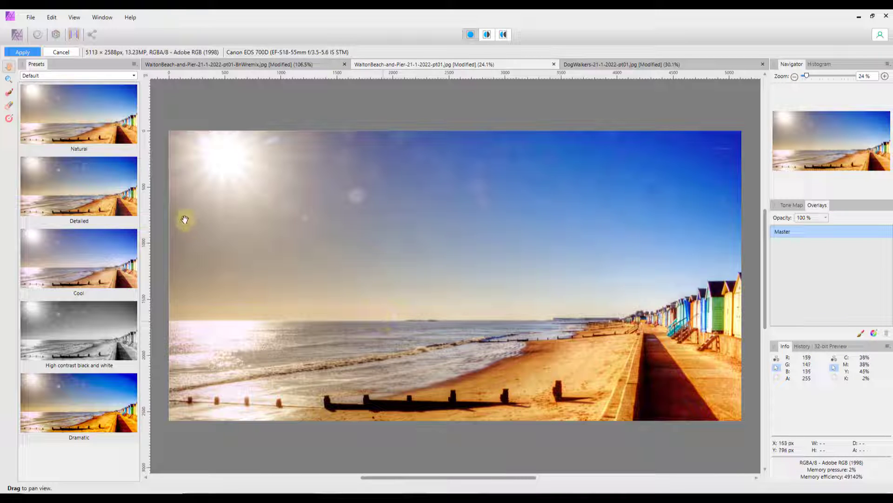
Add a gradient overlay drawn down from the sky's top edge, keeping the Elliptical shape.
click(874, 333)
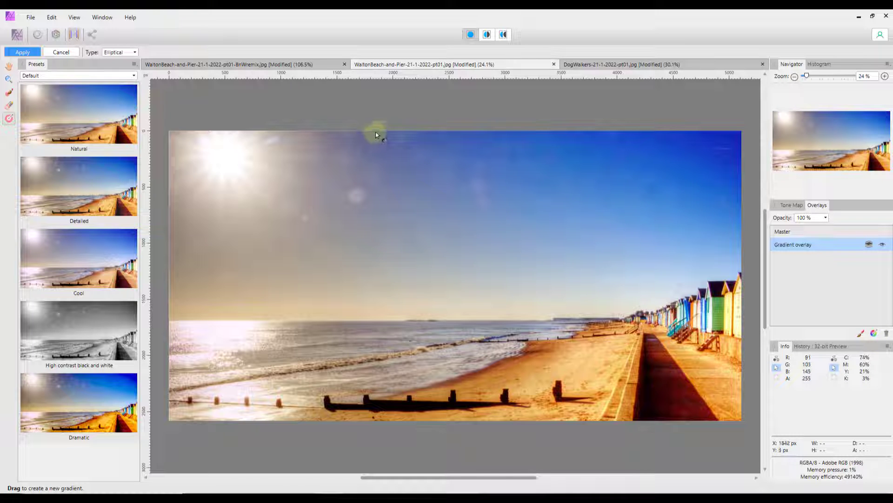
drag(375, 132, 374, 319)
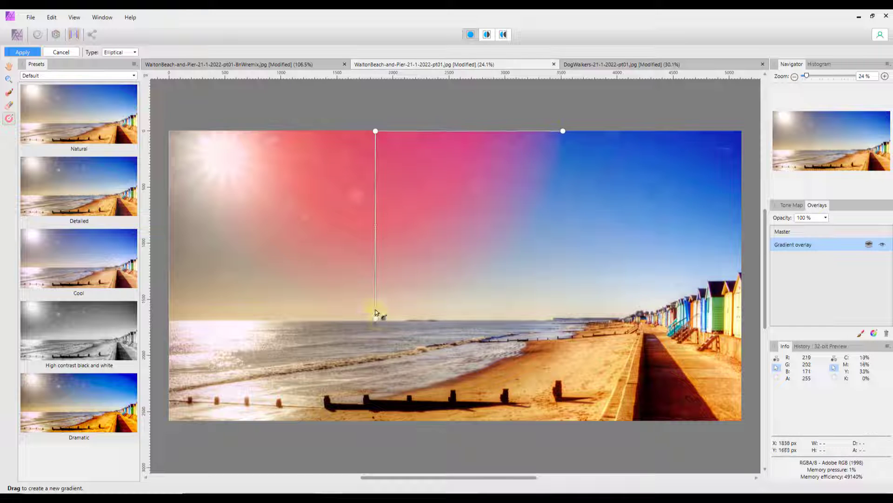
click(134, 54)
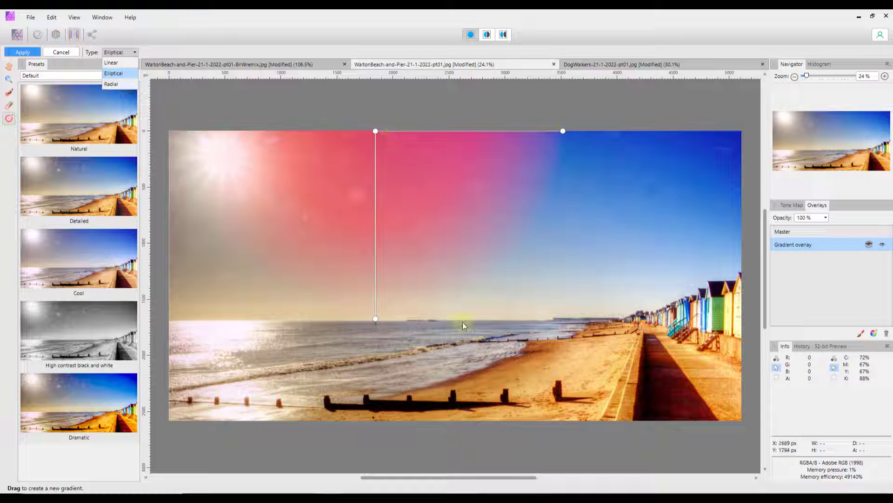
click(135, 52)
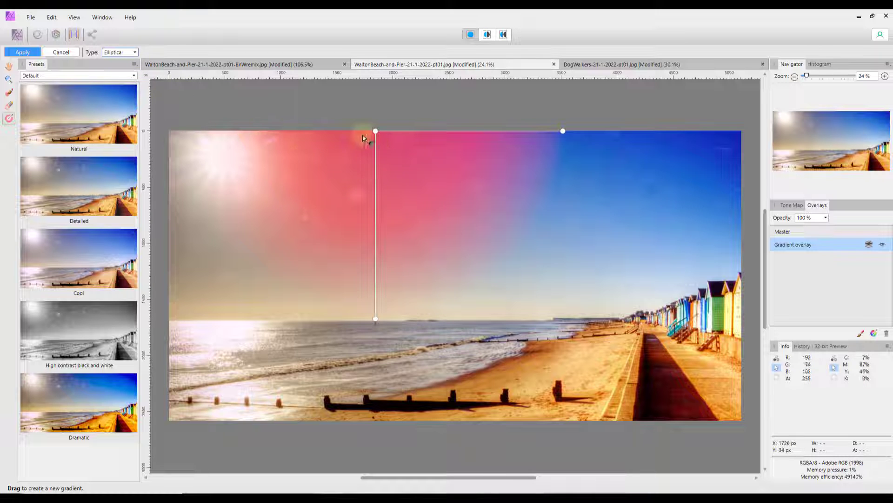
Move the gradient to the top-left sun and shrink it vertically and horizontally.
drag(376, 132, 222, 158)
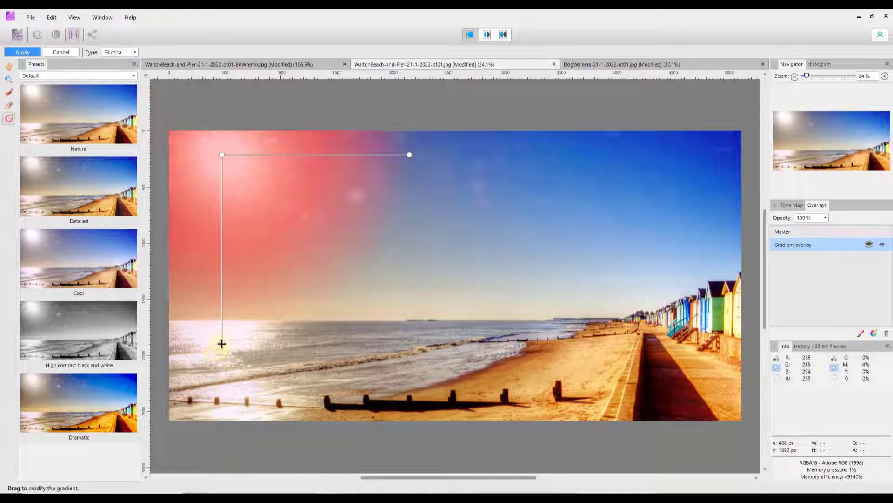
drag(222, 343, 221, 309)
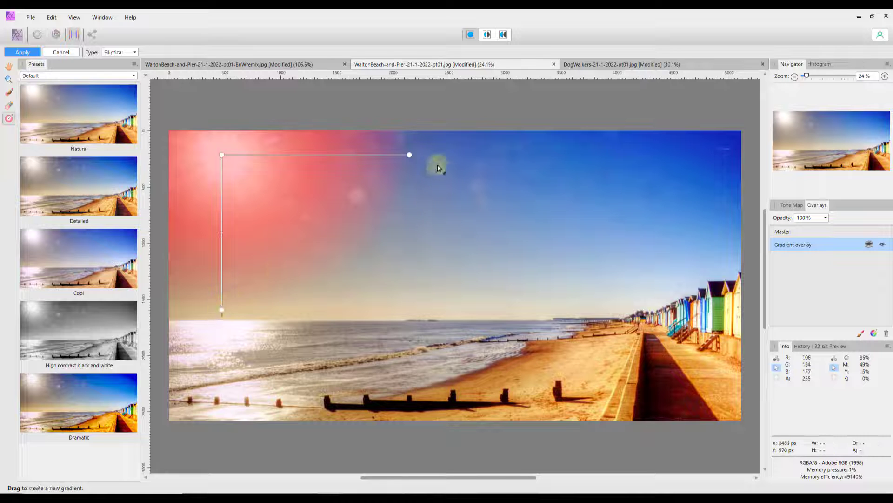
drag(409, 154, 381, 154)
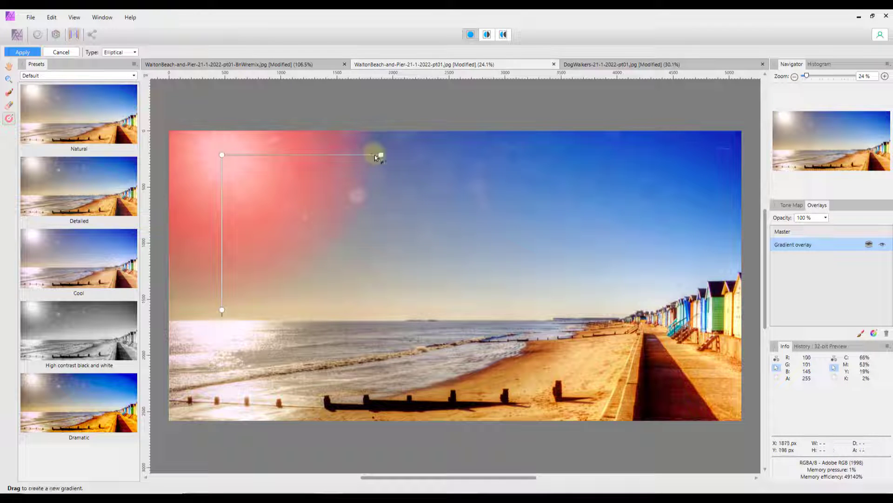
Browse the Extreme presets, then apply Crazy > End Of Trays to the elliptical gradient overlay.
click(135, 76)
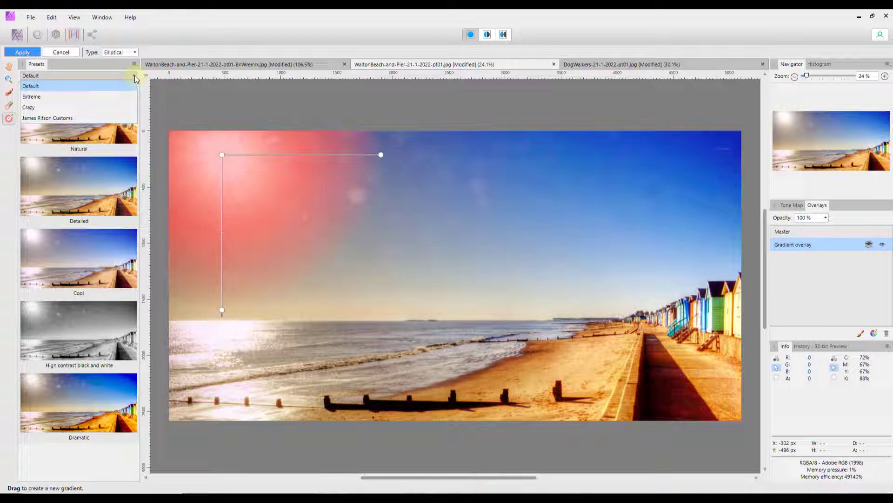
click(108, 96)
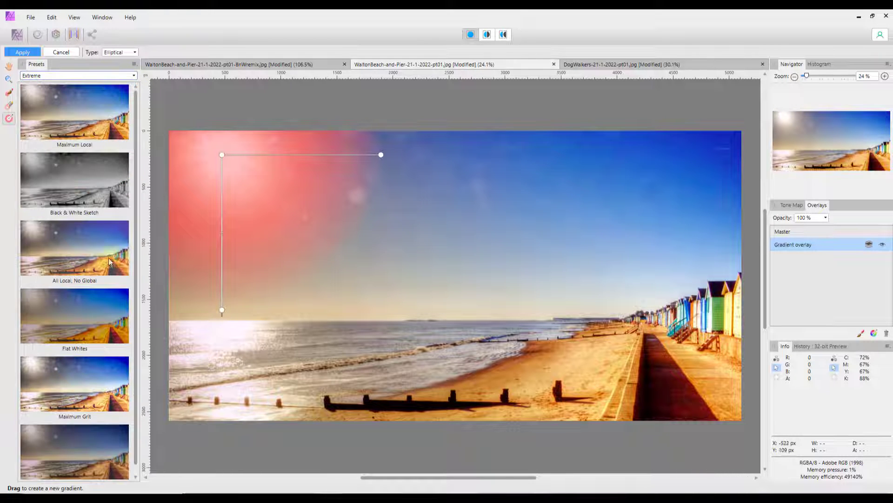
scroll(100, 325, down, 1)
scroll(97, 333, up, 1)
click(134, 75)
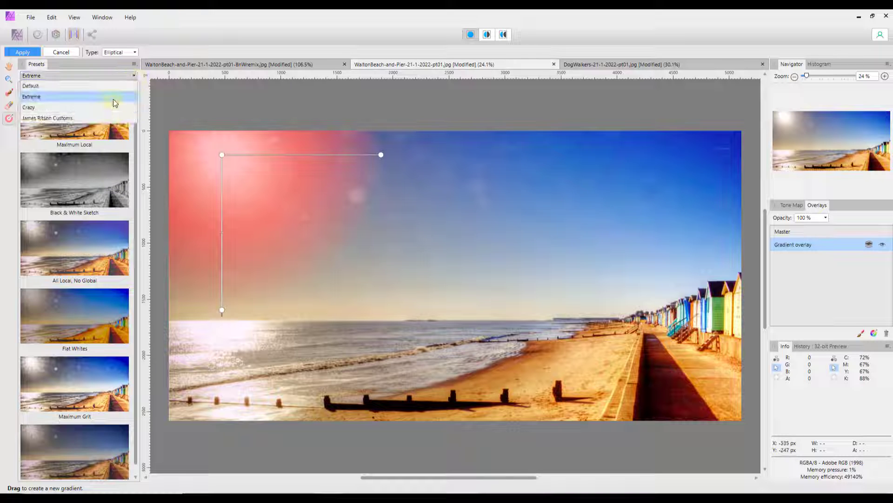
click(88, 108)
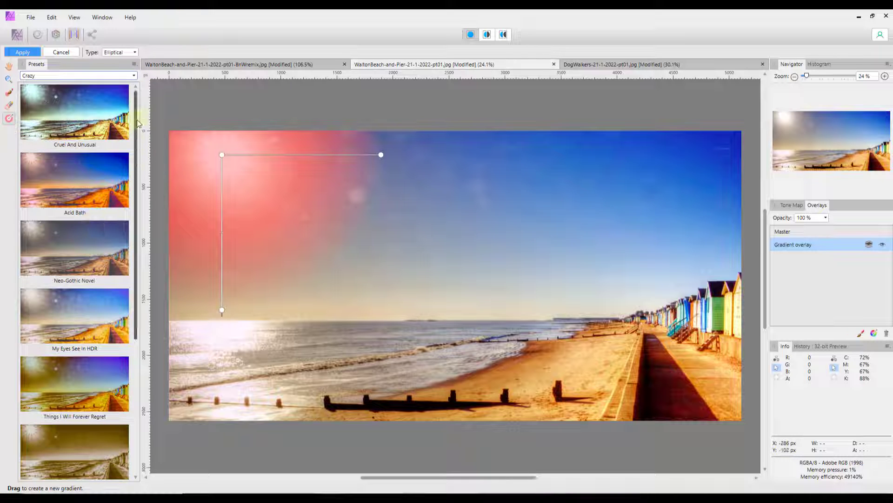
scroll(141, 211, down, 5)
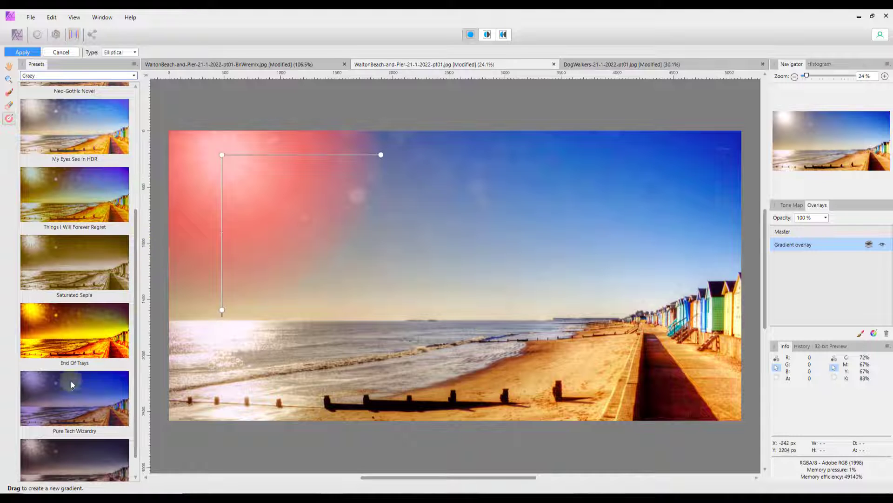
click(30, 313)
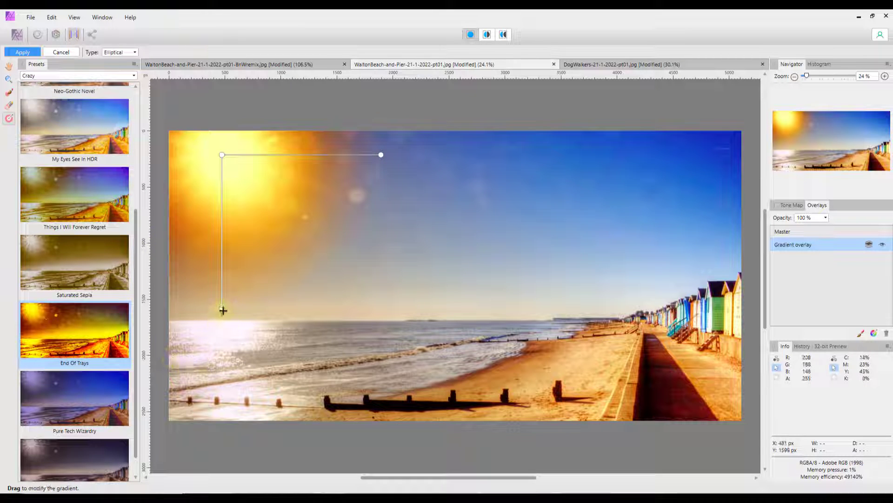
Shrink the elliptical gradient upward and in from the right around the sun, then select Master.
mouse_move(222, 310)
mouse_down()
mouse_move(225, 246)
mouse_move(221, 339)
mouse_move(221, 302)
mouse_up()
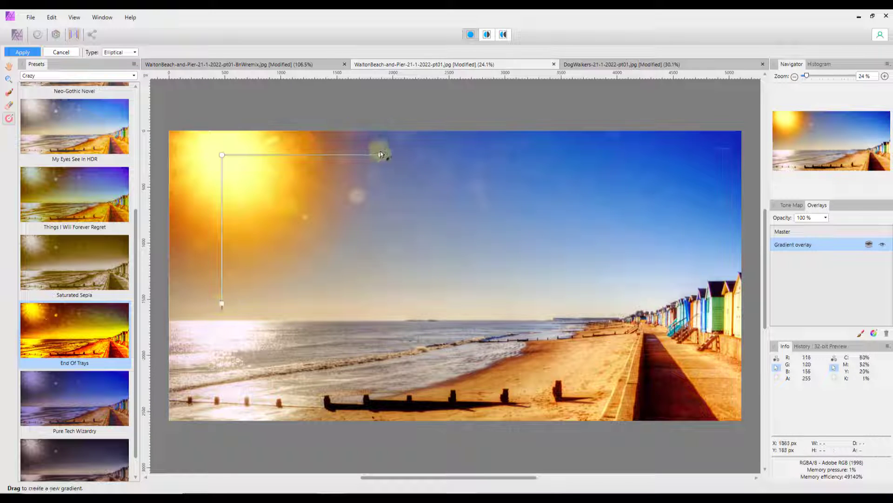
drag(376, 152, 321, 155)
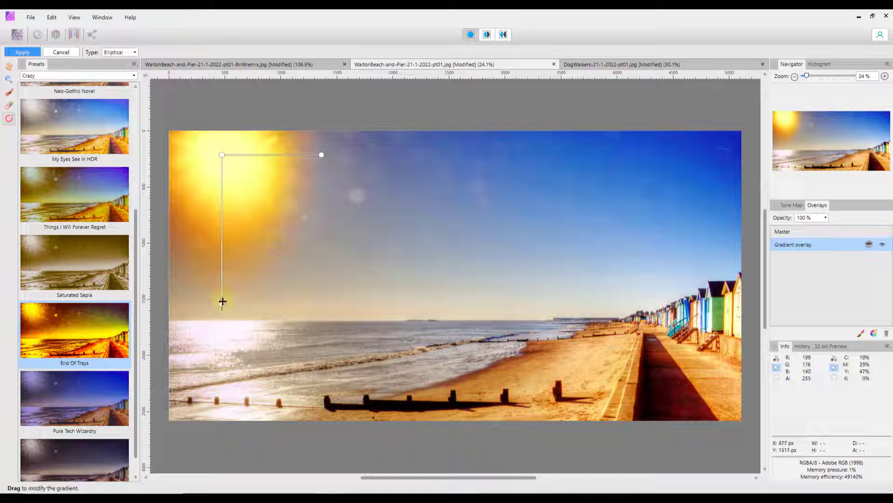
drag(222, 303, 217, 271)
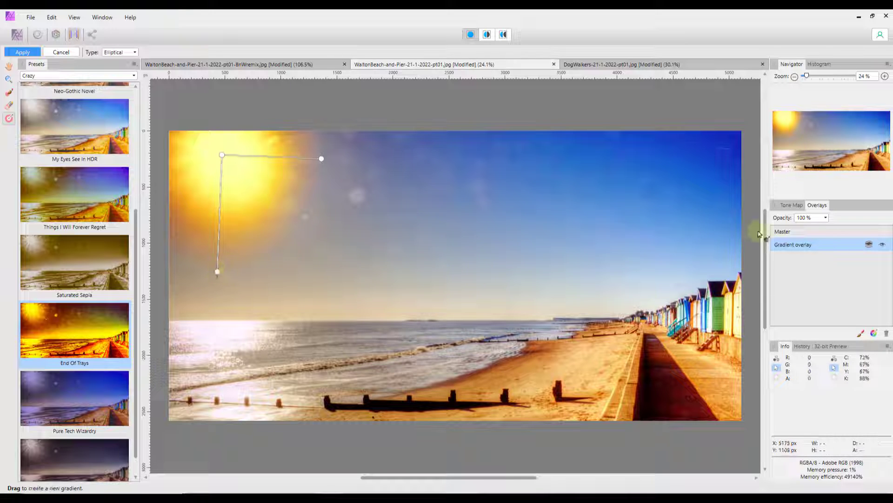
click(819, 233)
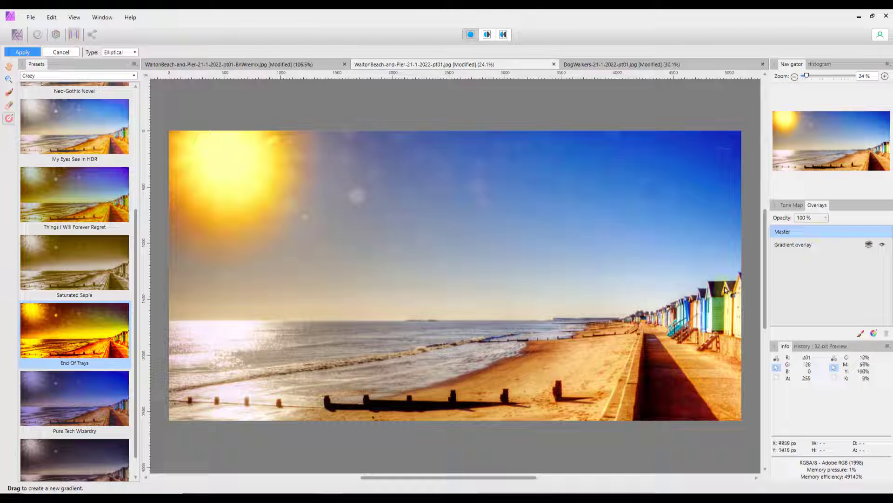
Add a linear gradient overlay rising from the beach's bottom edge.
click(874, 333)
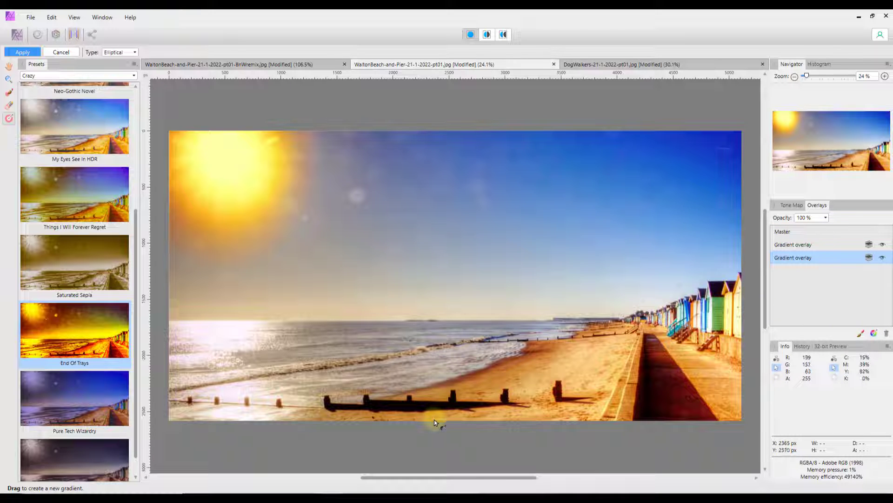
drag(434, 420, 435, 300)
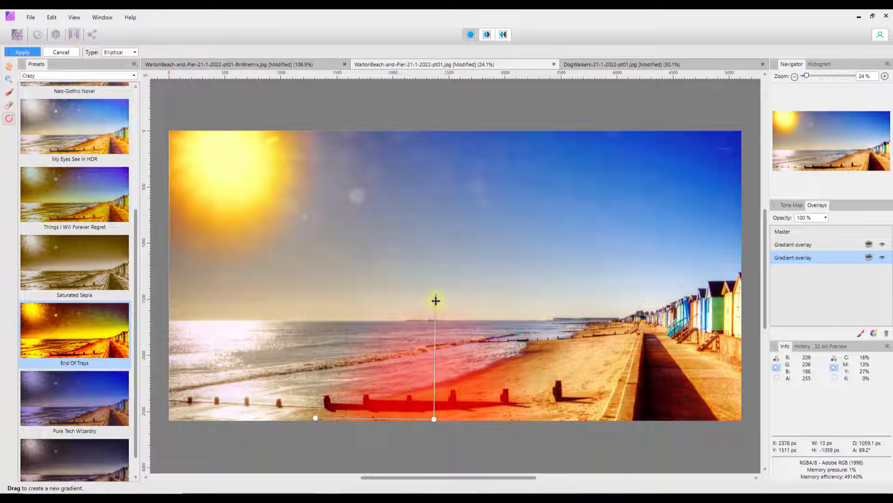
click(135, 52)
click(126, 61)
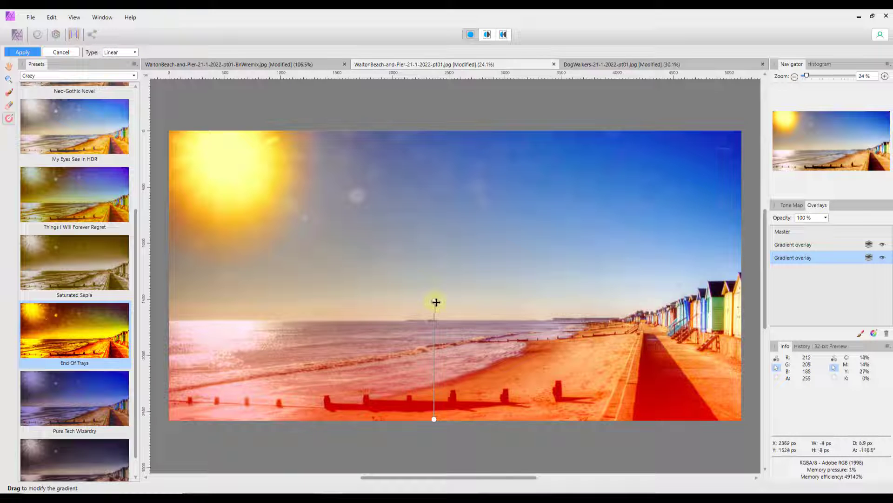
Apply Default > Dramatic to the foreground overlay, move its fade point higher, then hide it.
click(133, 74)
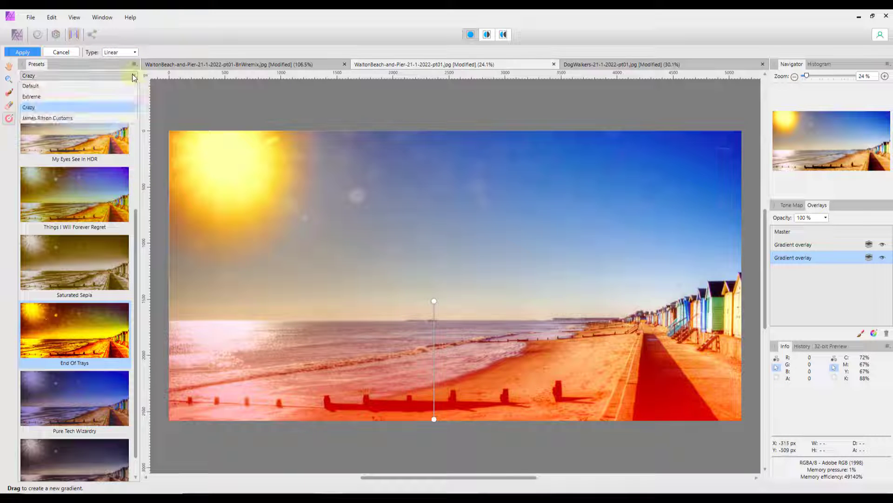
click(63, 86)
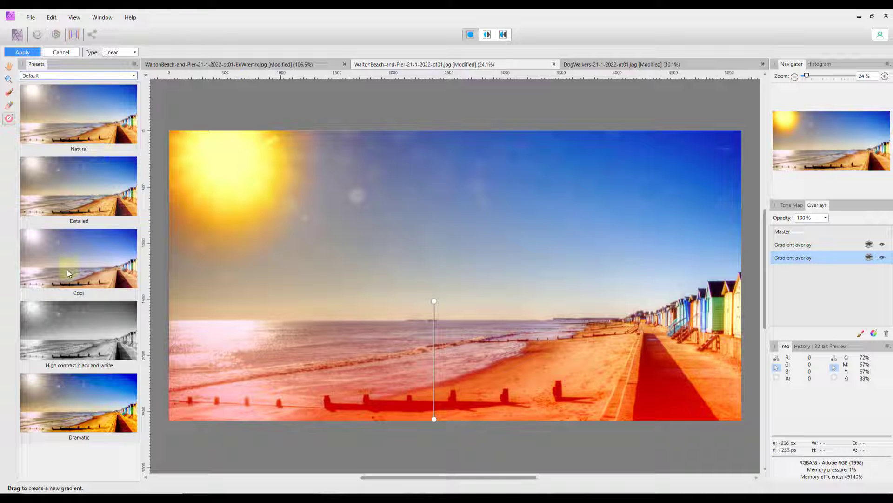
click(89, 420)
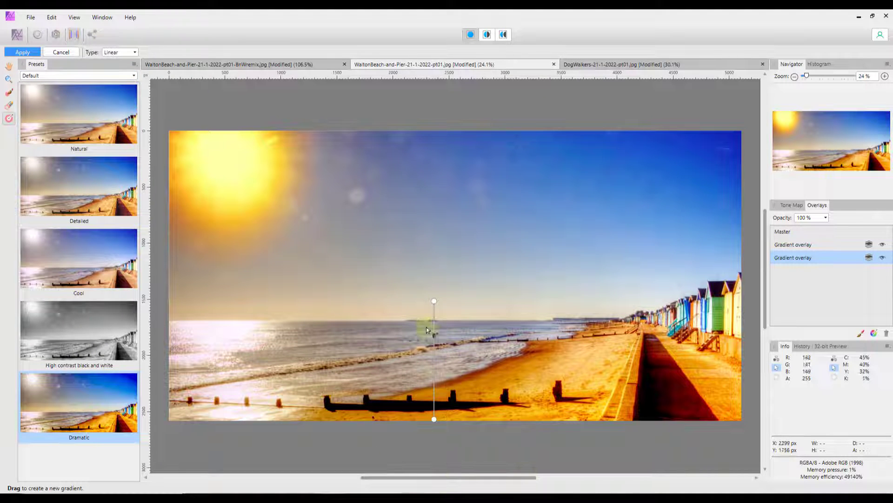
drag(435, 301, 434, 238)
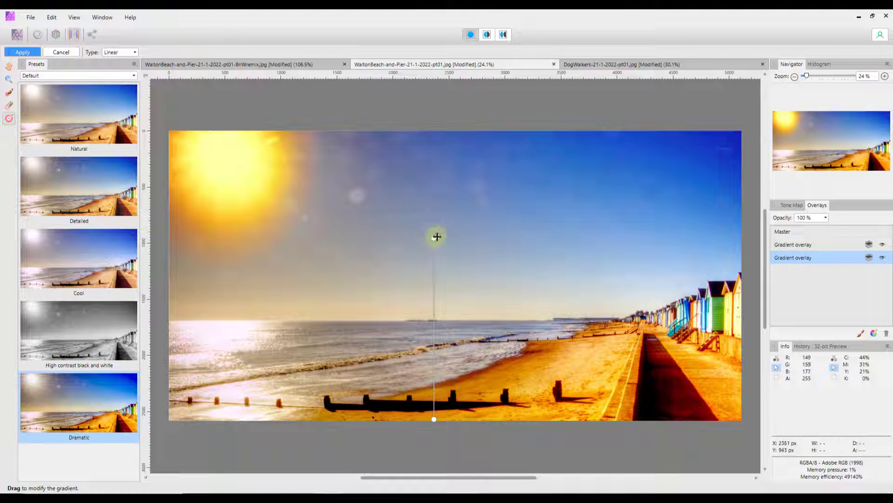
click(883, 258)
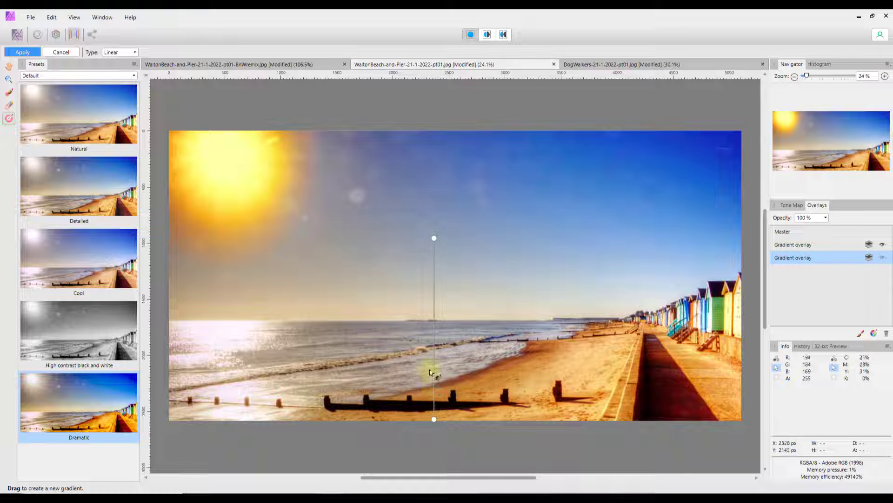
Switch to the BnWremix beach photo, enter the Tone Mapping persona and zoom to fit.
click(255, 65)
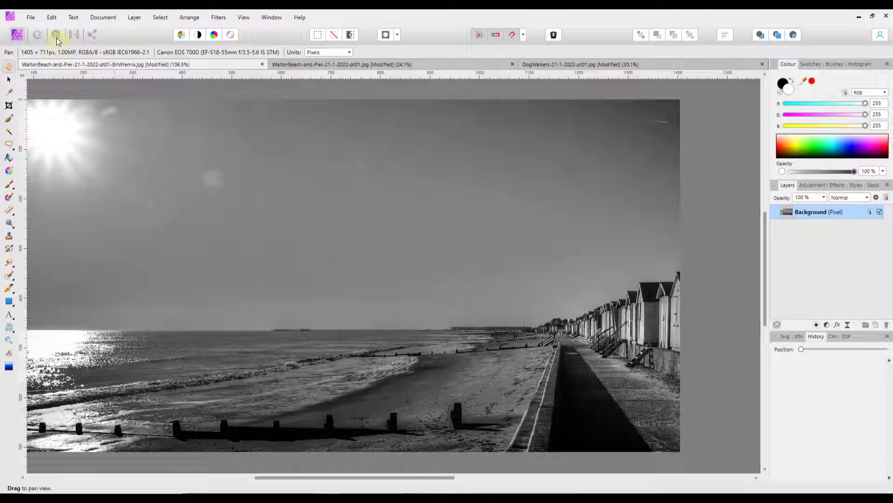
click(74, 35)
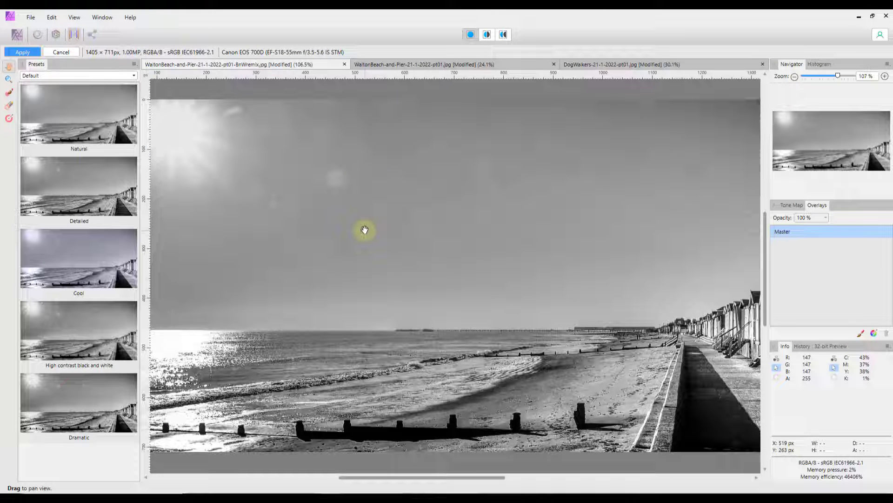
key(ctrl+minus)
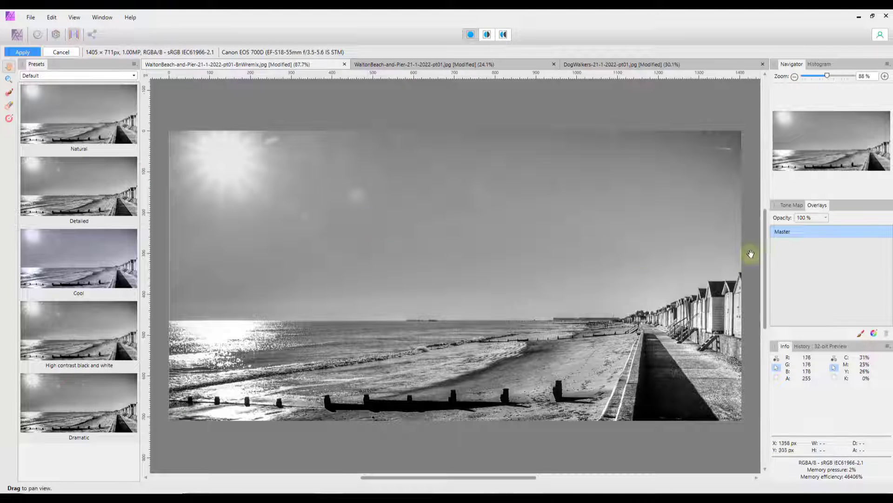
Add a linear gradient overlay from sky top to horizon with the Cool preset, then select Master.
click(874, 335)
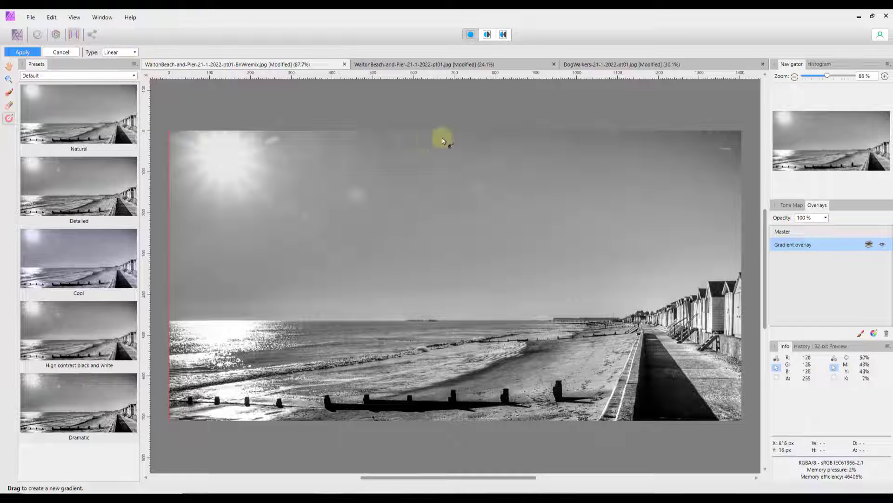
drag(450, 131, 448, 323)
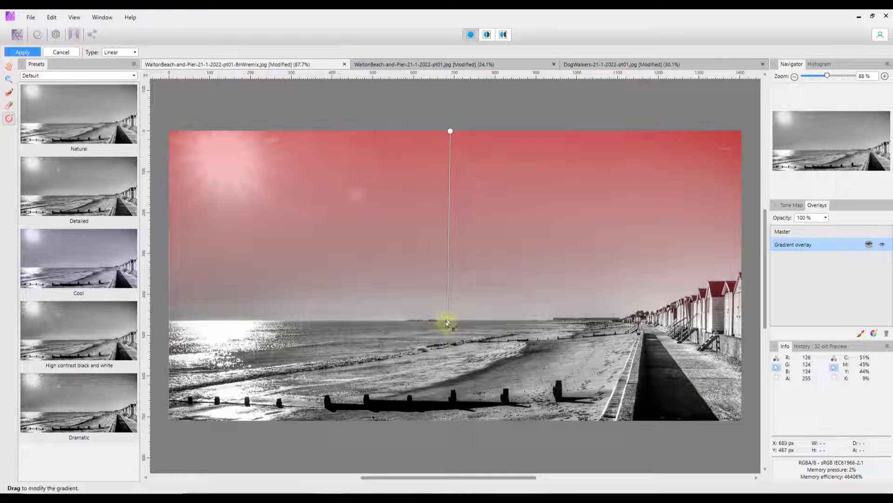
click(77, 274)
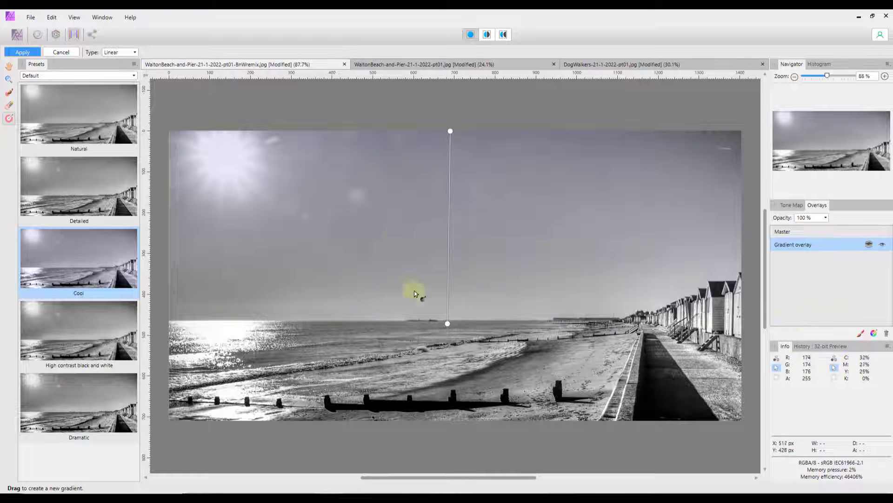
click(789, 233)
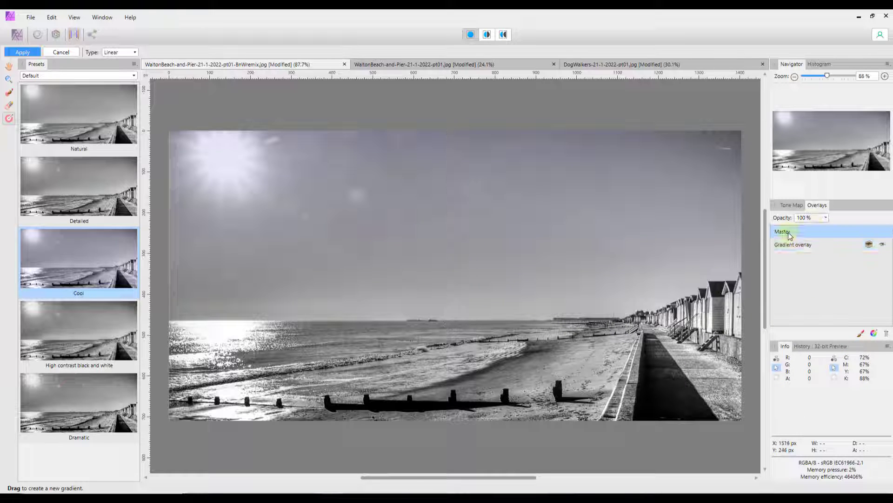
Add a bottom-to-horizon gradient overlay with Crazy > End Of Trays and extend its fade higher.
click(874, 334)
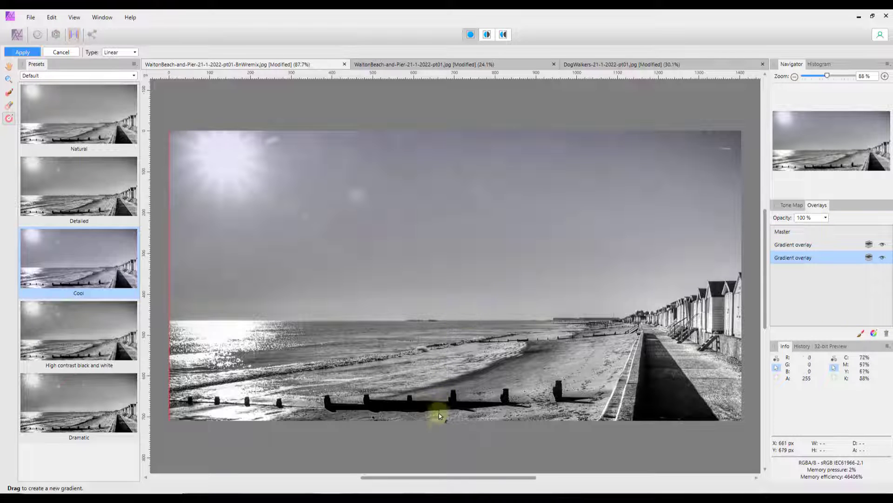
drag(439, 420, 435, 318)
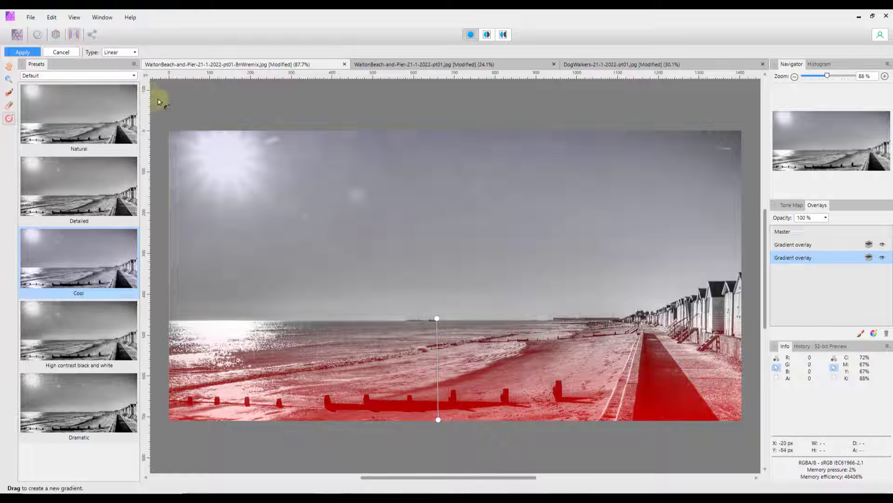
click(133, 76)
click(96, 100)
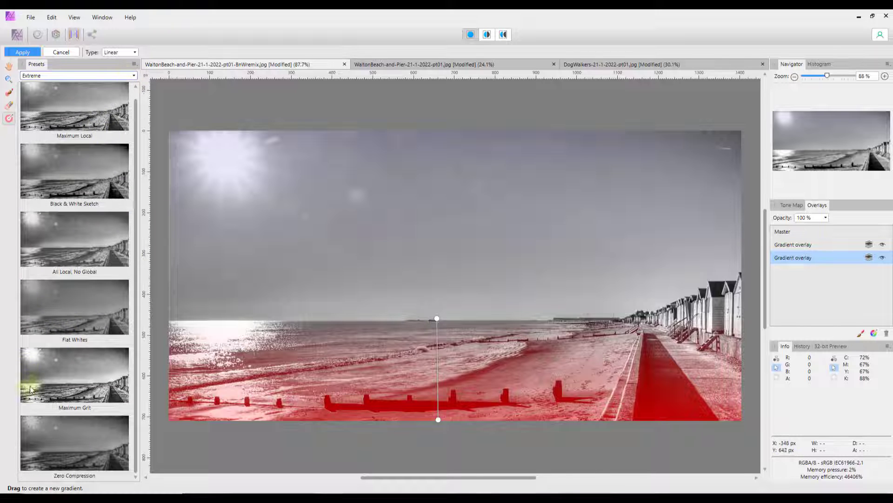
click(134, 75)
click(83, 108)
scroll(85, 214, down, 10)
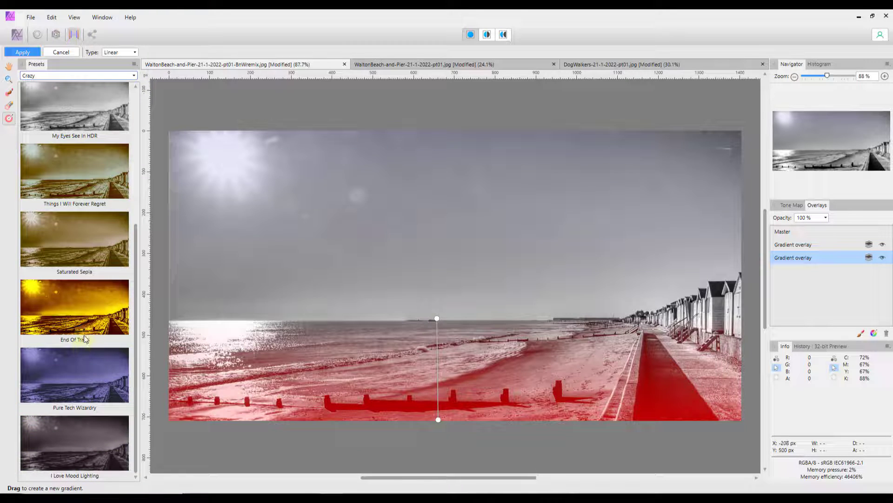
scroll(84, 335, up, 2)
scroll(83, 335, down, 2)
click(75, 318)
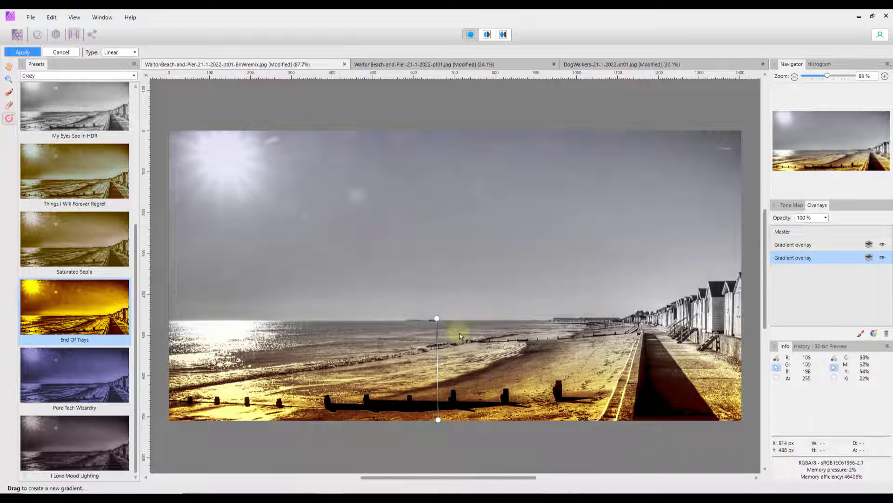
drag(433, 324, 438, 250)
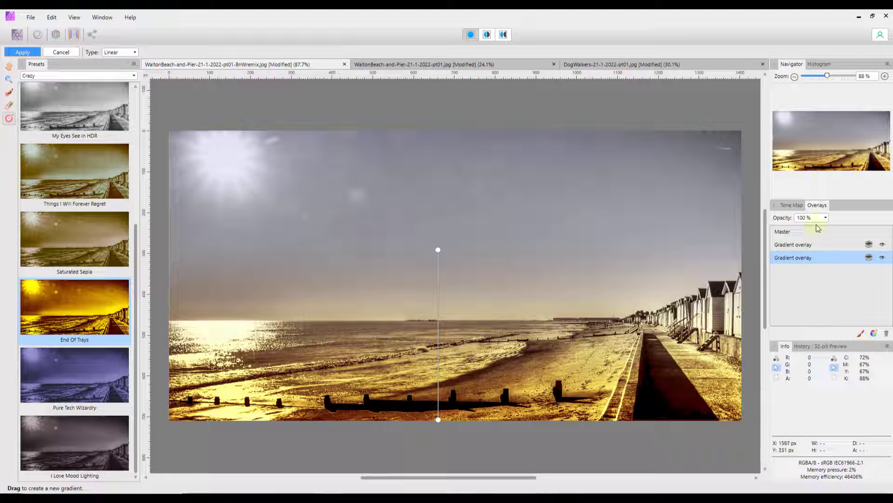
On the colour beach photo, set the overlay's tone map Contrast to about -2%.
click(471, 65)
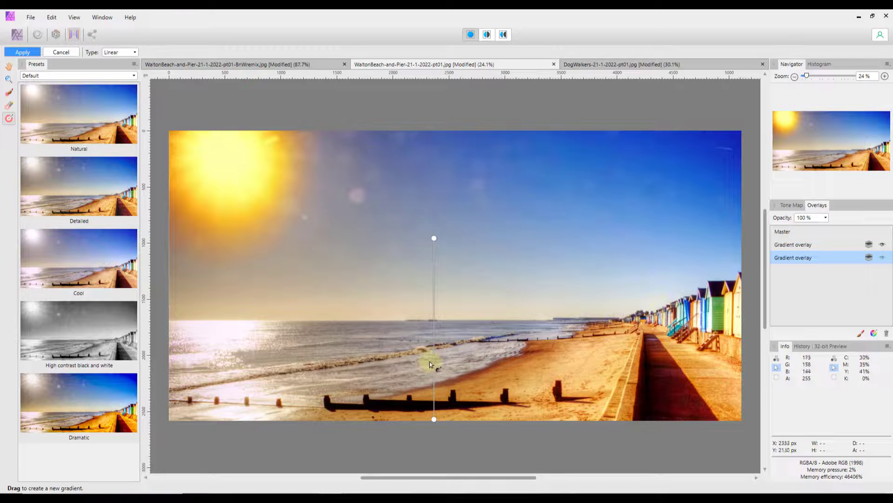
click(797, 206)
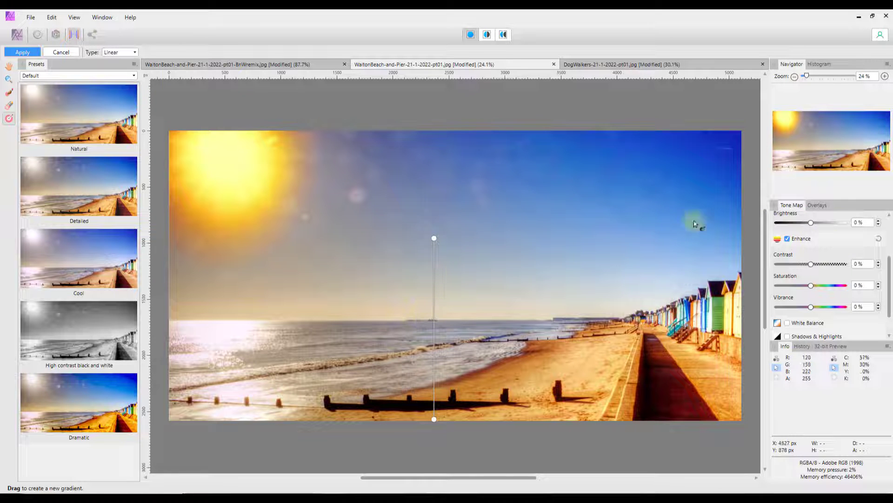
click(818, 204)
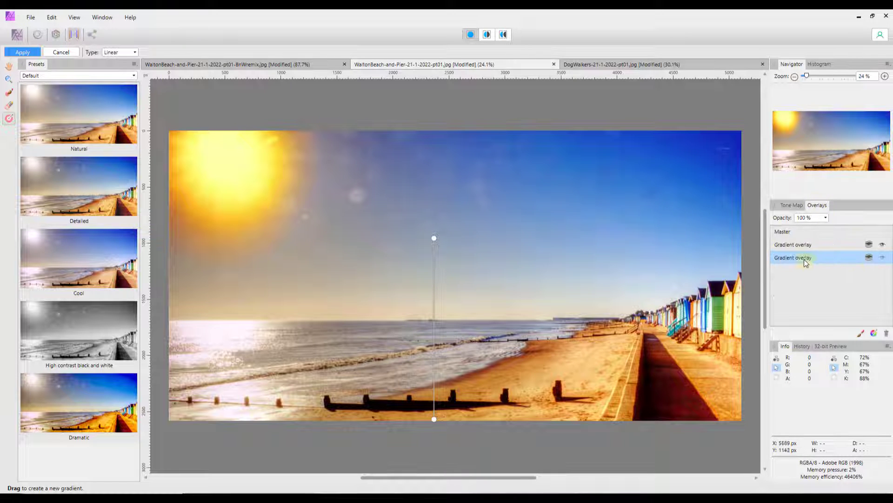
click(794, 207)
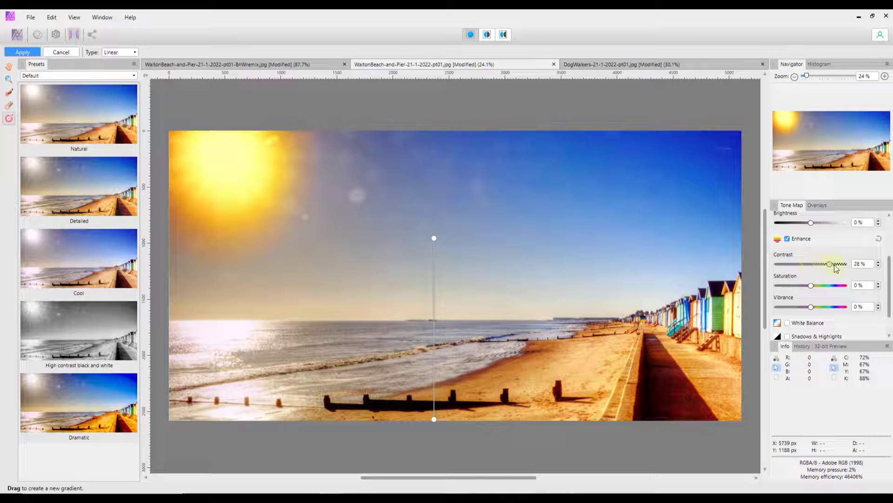
click(861, 264)
text(-50)
key(Return)
drag(776, 264, 809, 270)
Enable White Balance and cool the overlay's Temperature to -47%.
drag(889, 287, 890, 301)
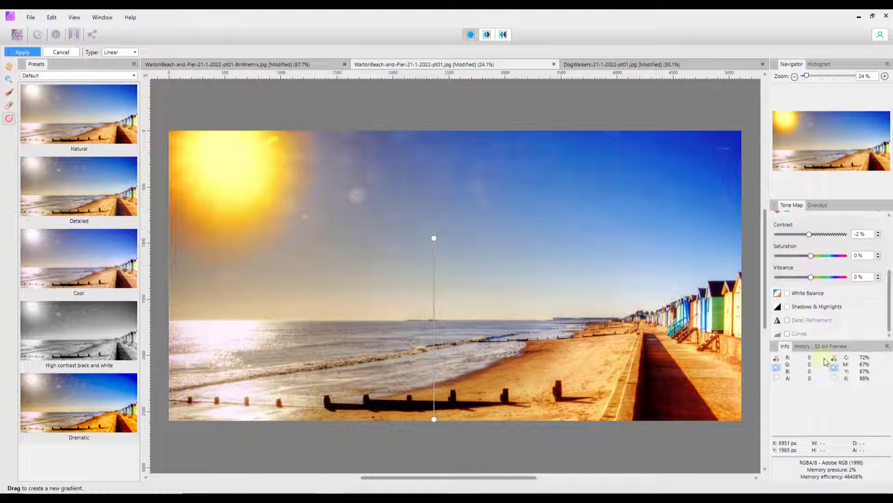
click(788, 294)
drag(811, 320, 861, 325)
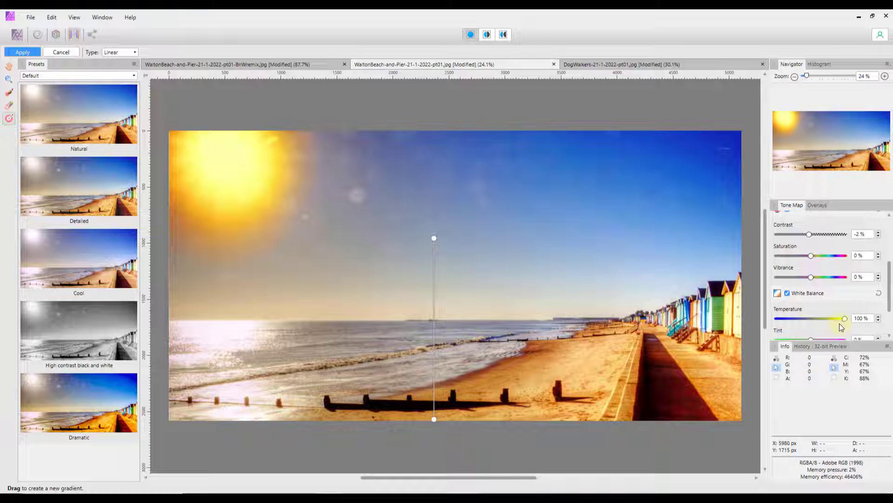
scroll(846, 319, down, 1)
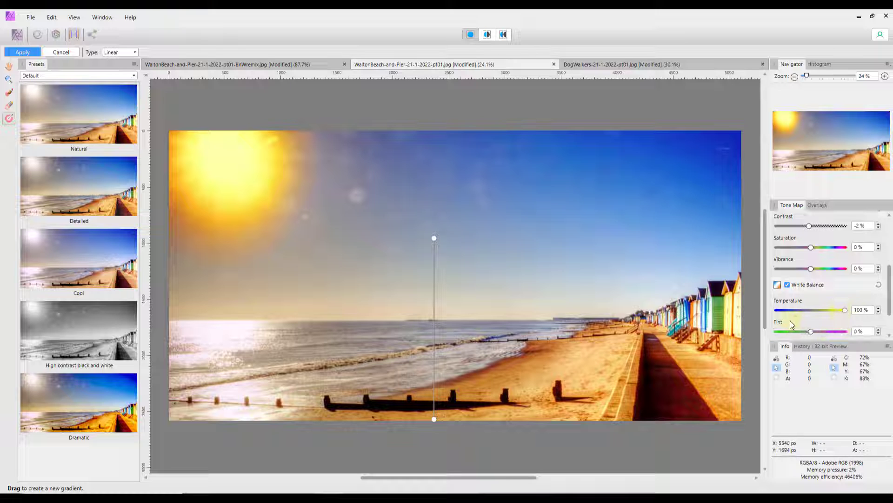
drag(845, 310, 795, 311)
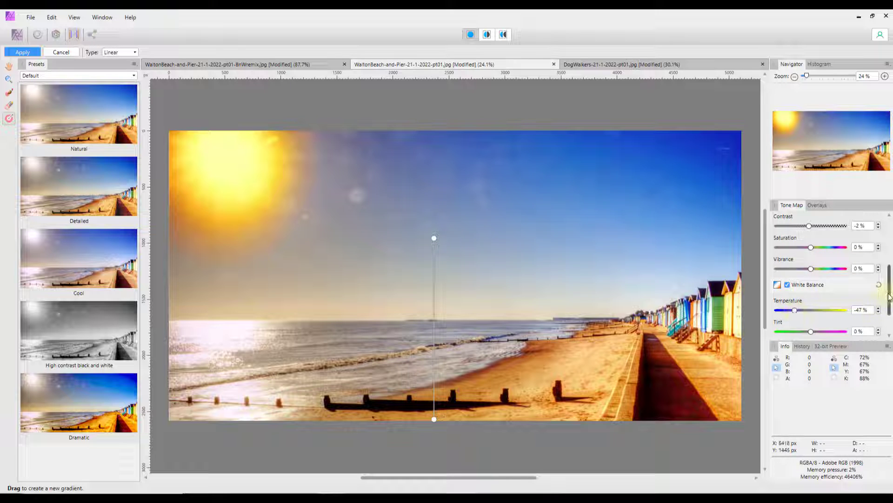
drag(890, 296, 892, 334)
scroll(883, 261, up, 5)
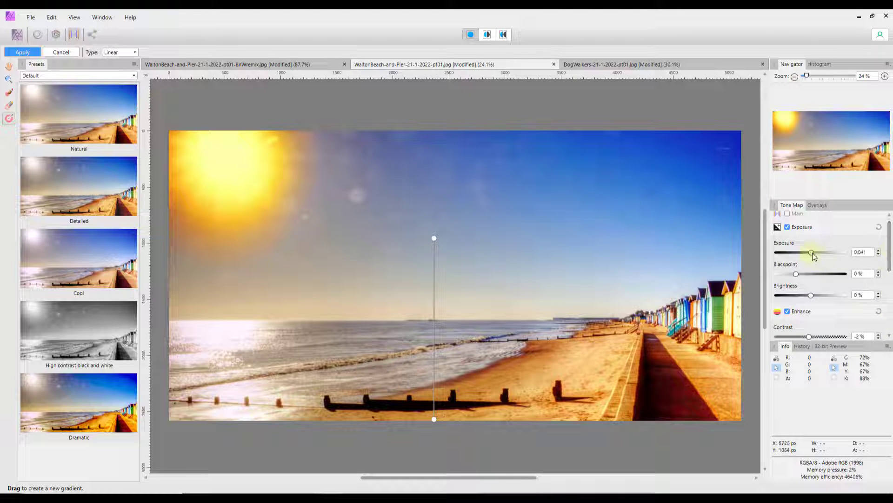
Set the overlay's Exposure to -1.619 and Blackpoint to 18%.
drag(813, 253, 852, 254)
drag(845, 253, 783, 258)
drag(796, 273, 831, 275)
Make the second gradient overlay visible again in the Overlays list.
click(769, 259)
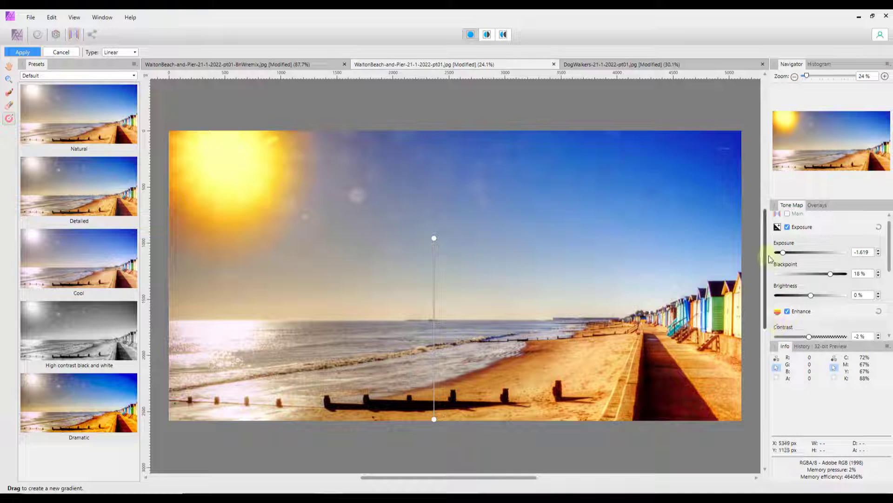
click(844, 217)
click(817, 205)
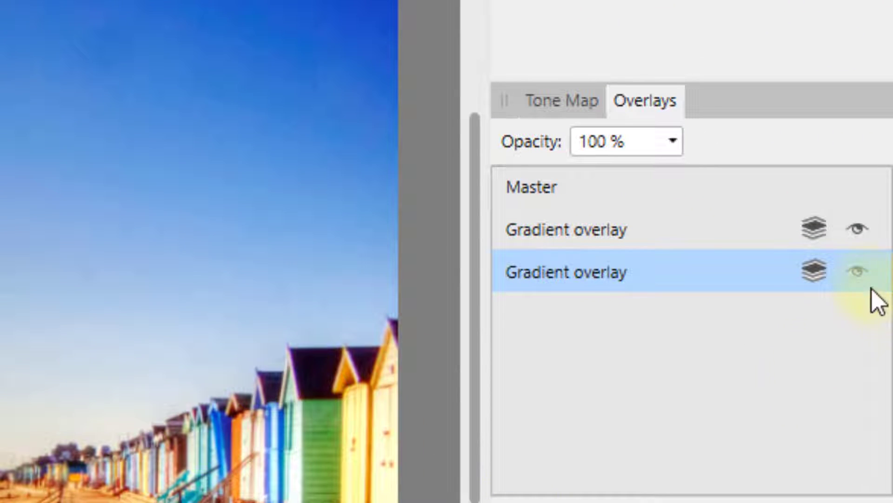
click(858, 273)
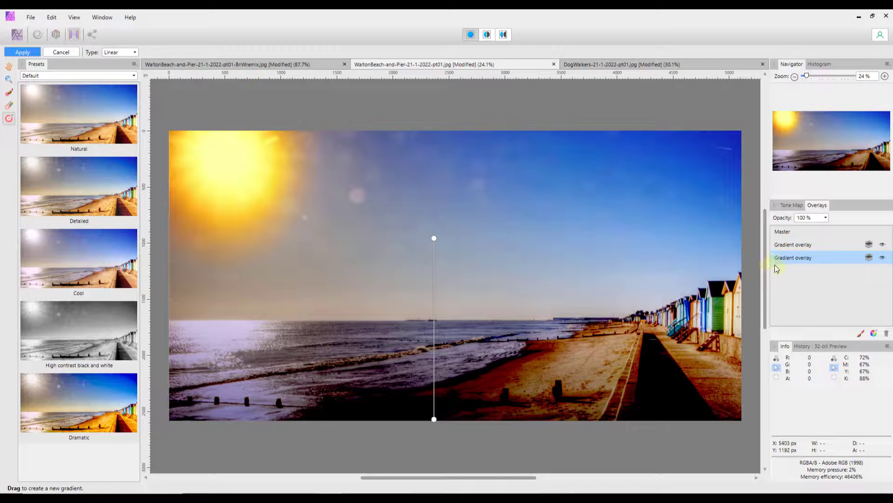
Bring the overlay's Exposure near 0 and Blackpoint to 8%, and warm Temperature to 14%.
click(791, 205)
drag(785, 254, 806, 281)
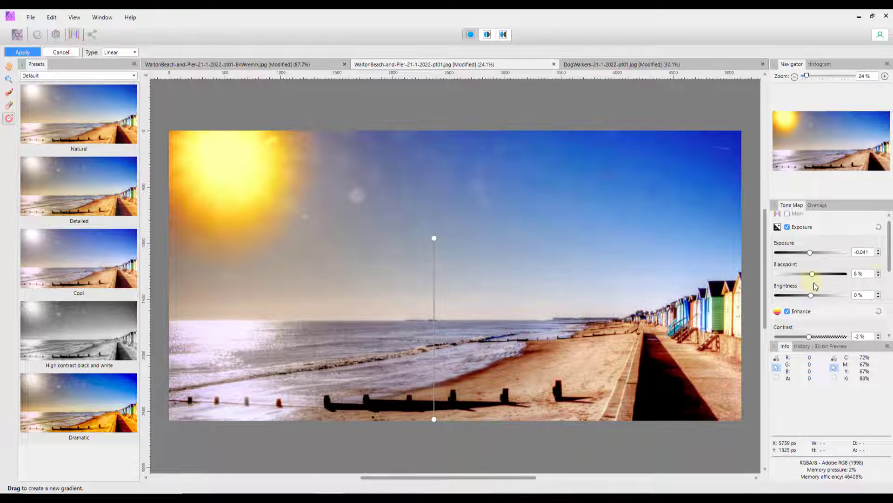
drag(890, 256, 891, 309)
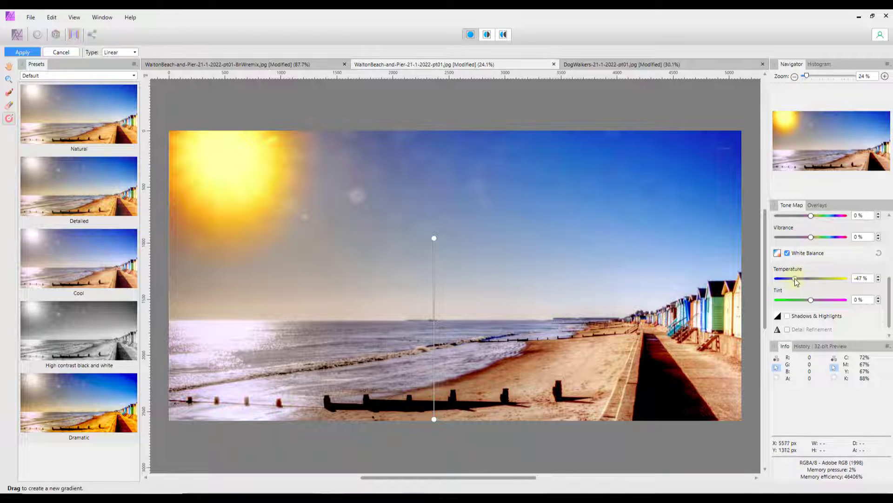
drag(795, 278, 830, 278)
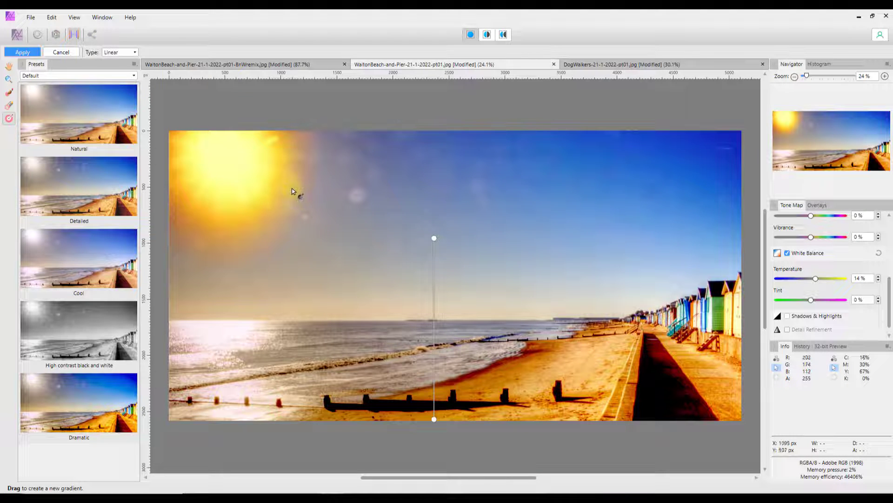
click(652, 207)
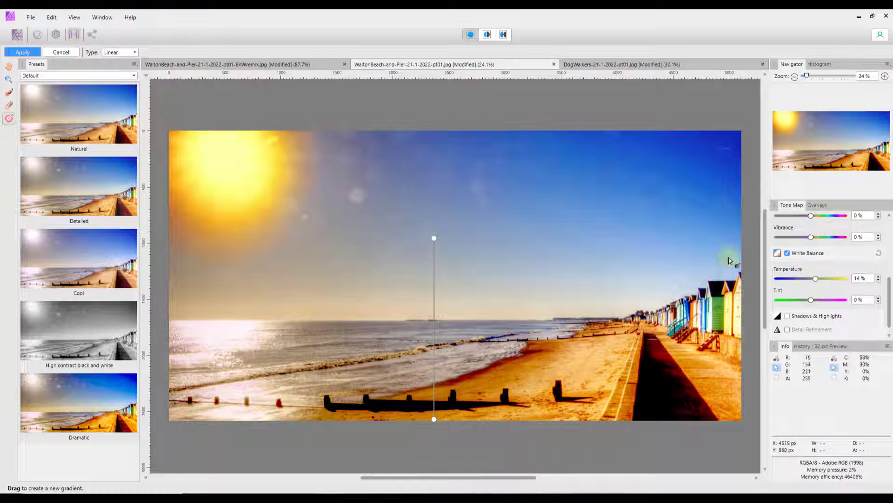
scroll(767, 265, down, 1)
scroll(767, 263, up, 2)
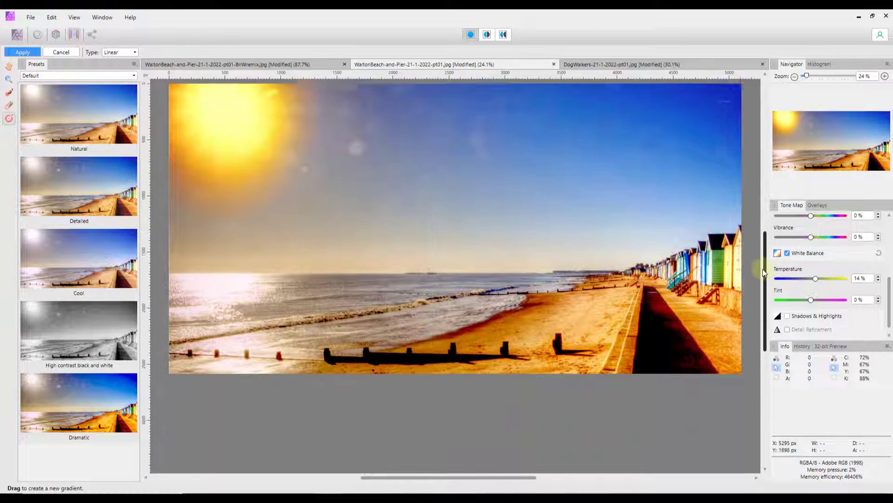
click(823, 207)
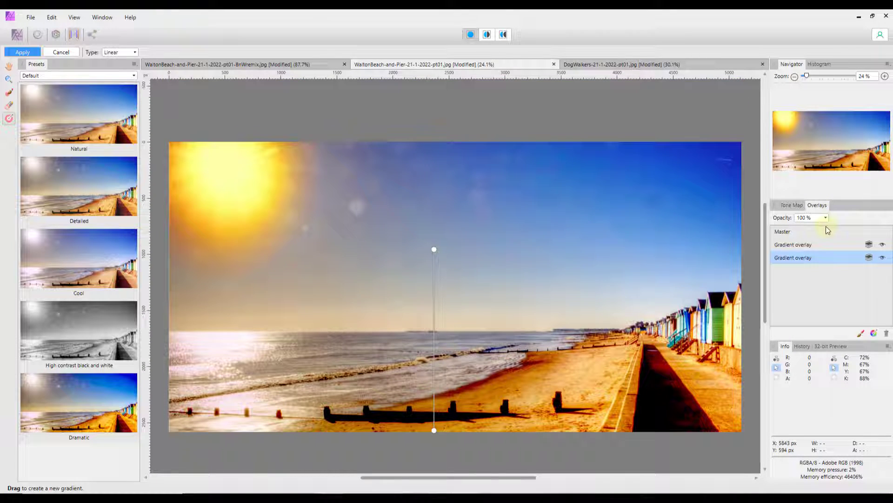
Lower the Master tone map Exposure to -0.639.
click(784, 231)
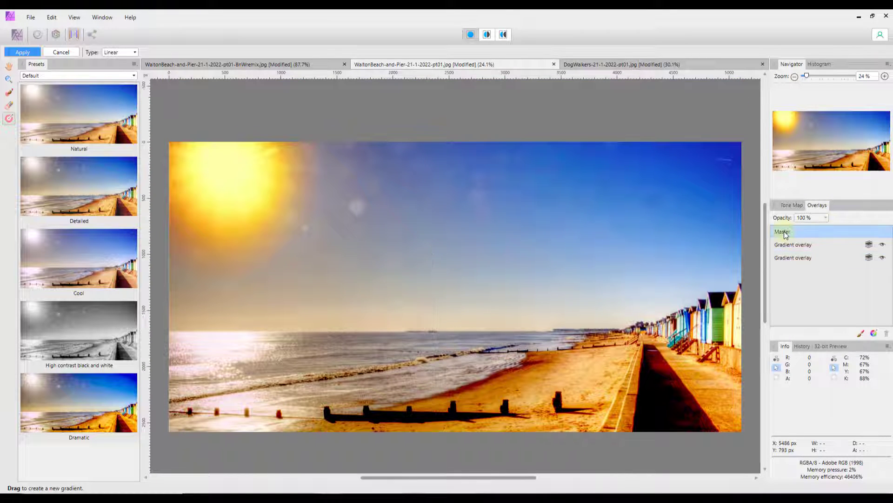
click(792, 206)
scroll(815, 259, down, 3)
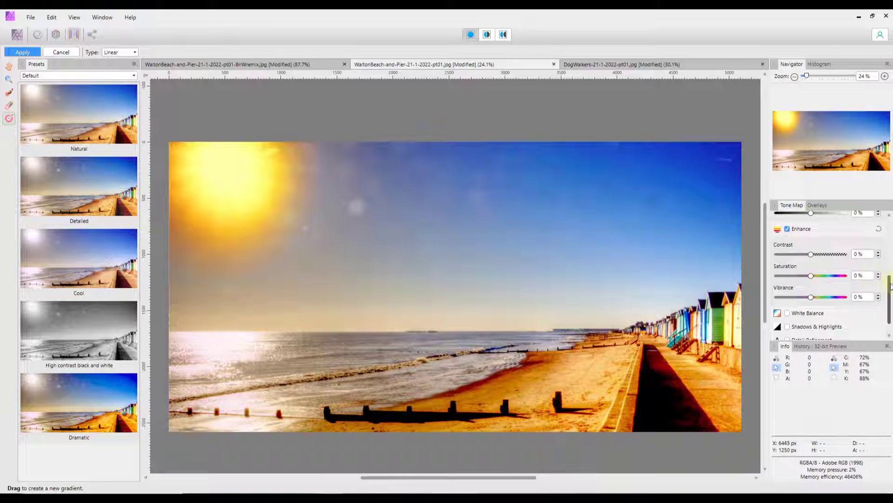
scroll(891, 286, up, 3)
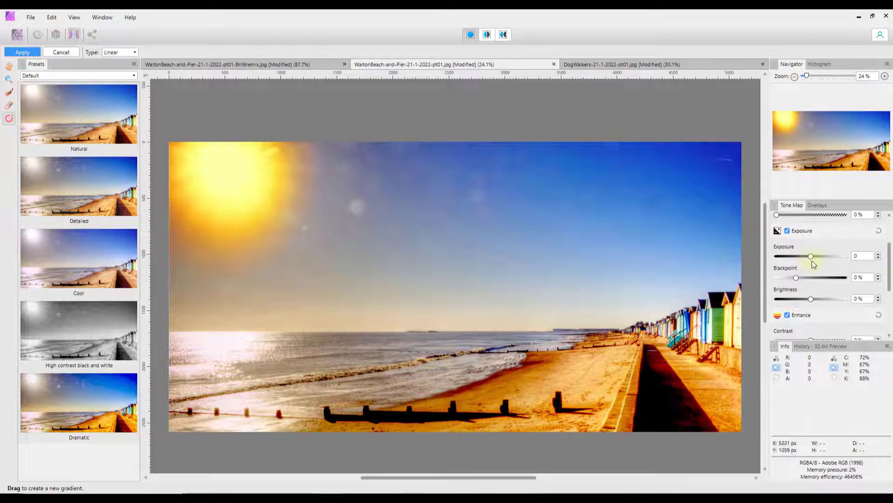
mouse_move(811, 256)
mouse_down()
mouse_move(789, 256)
mouse_move(806, 256)
mouse_up()
scroll(892, 276, down, 1)
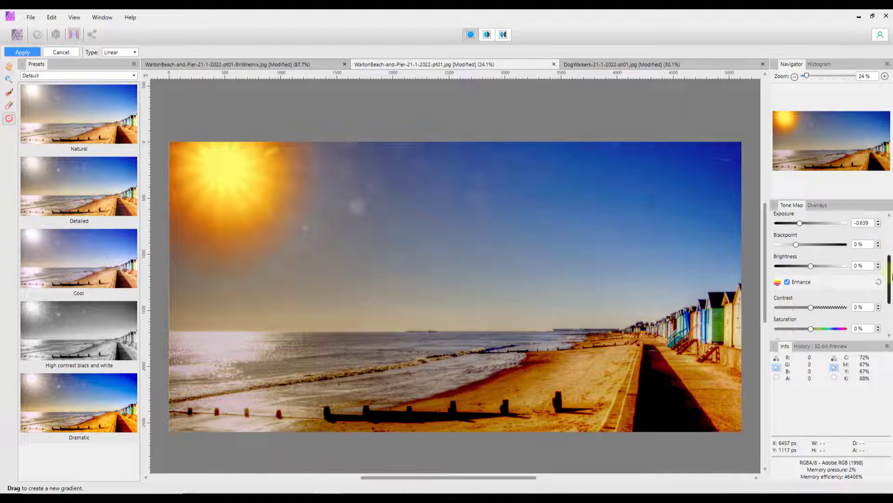
drag(892, 276, 892, 297)
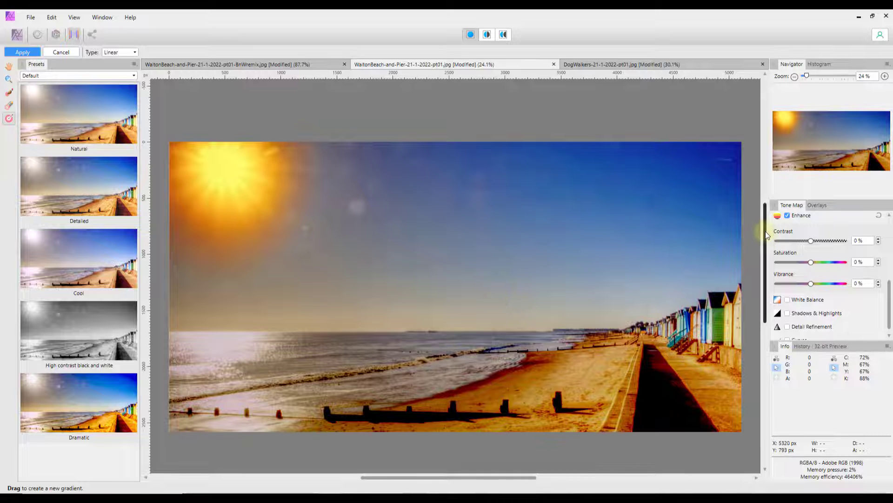
scroll(766, 242, down, 1)
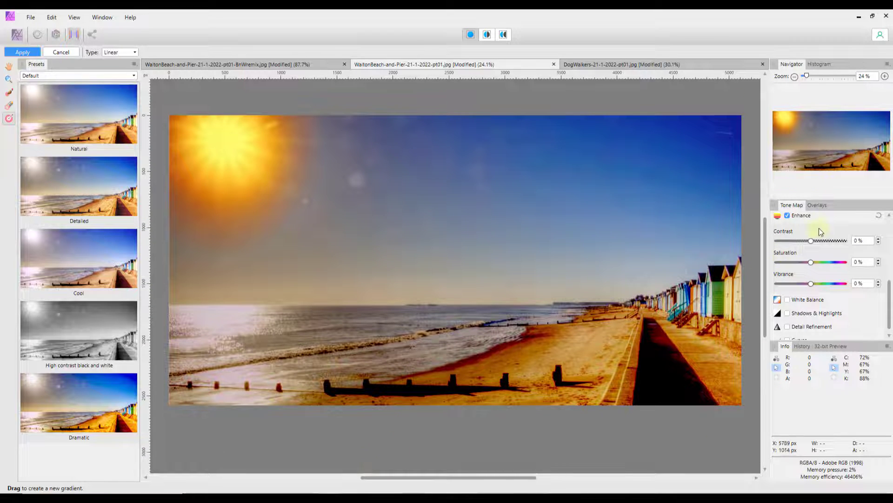
Hide and reshow the second gradient overlay to compare the beach with and without it.
click(818, 206)
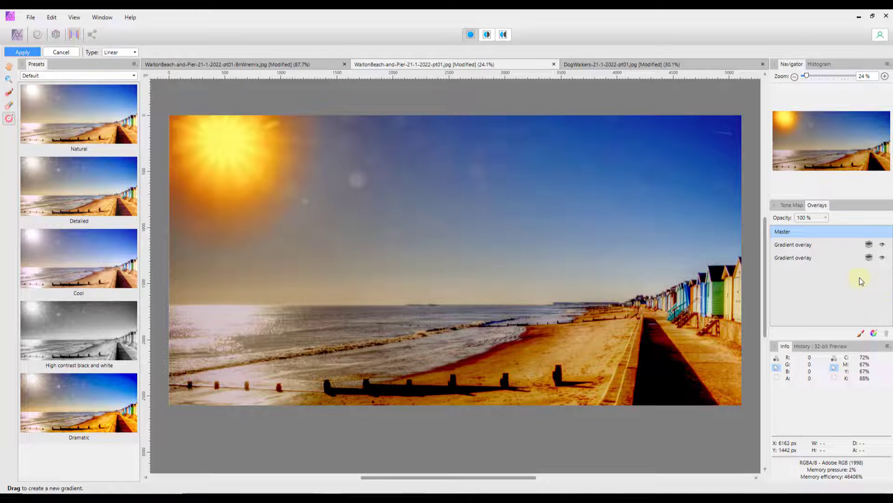
click(883, 259)
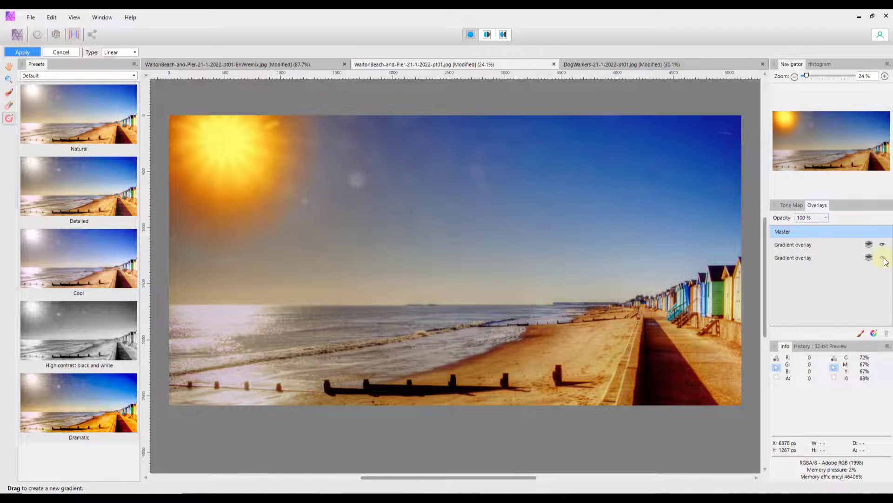
click(883, 259)
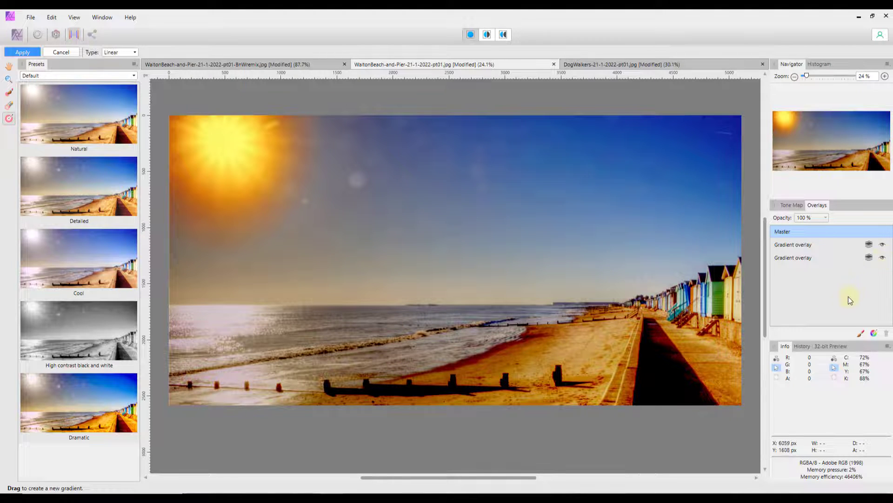